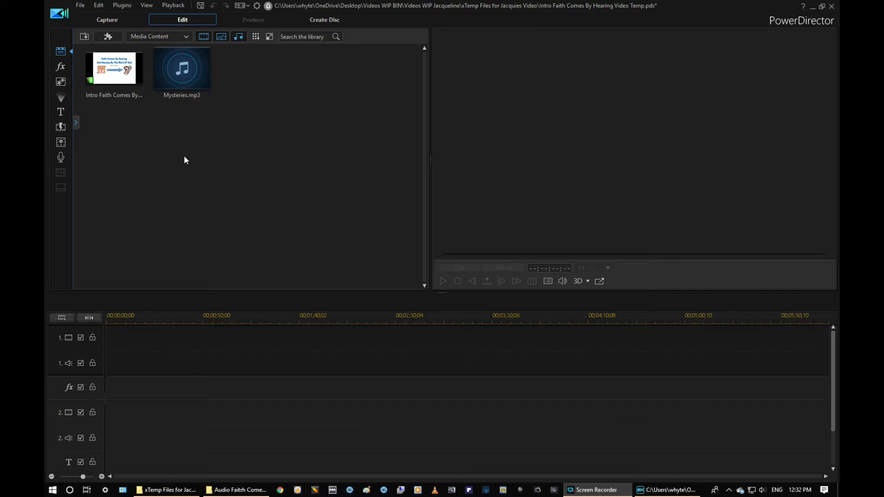
pyautogui.click(118, 75)
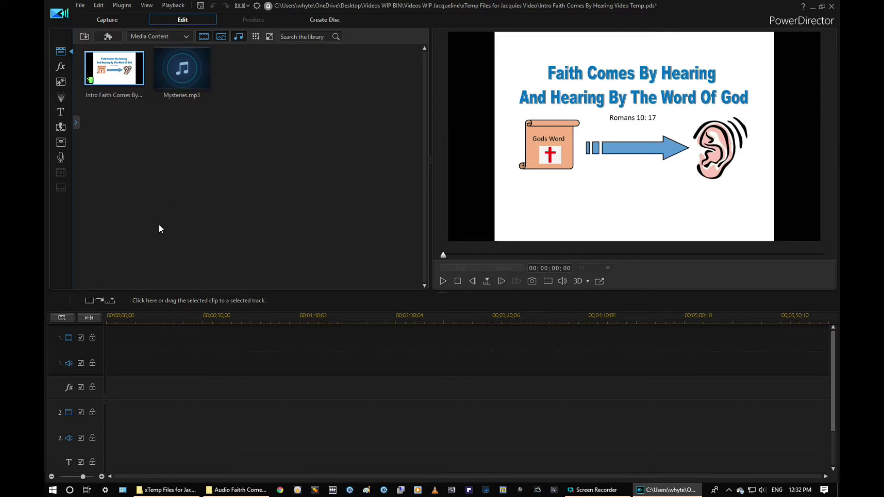
pyautogui.click(134, 341)
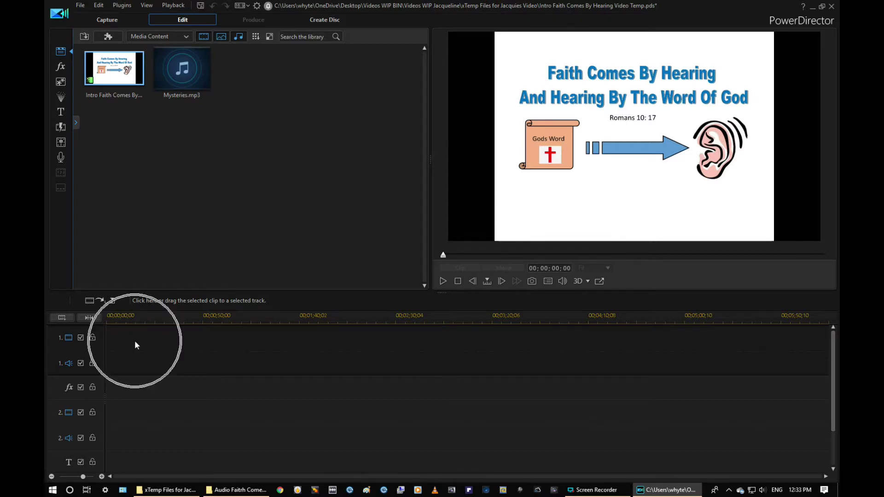
pyautogui.click(134, 340)
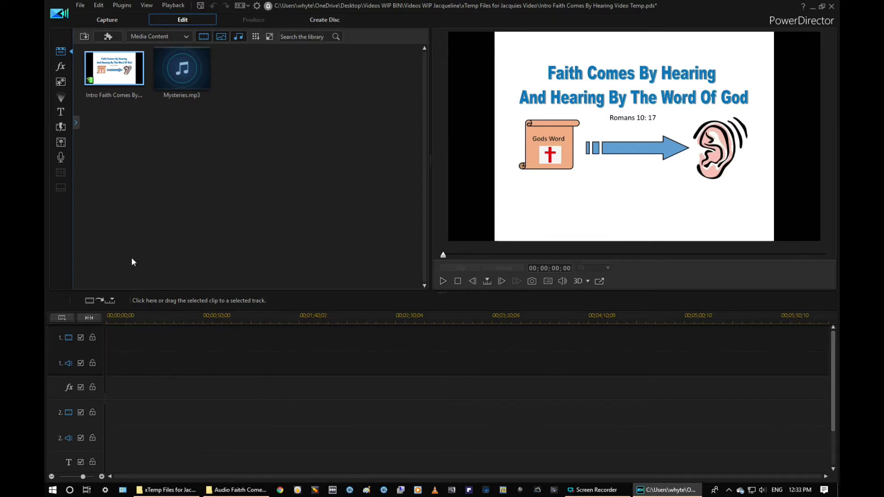
pyautogui.click(76, 122)
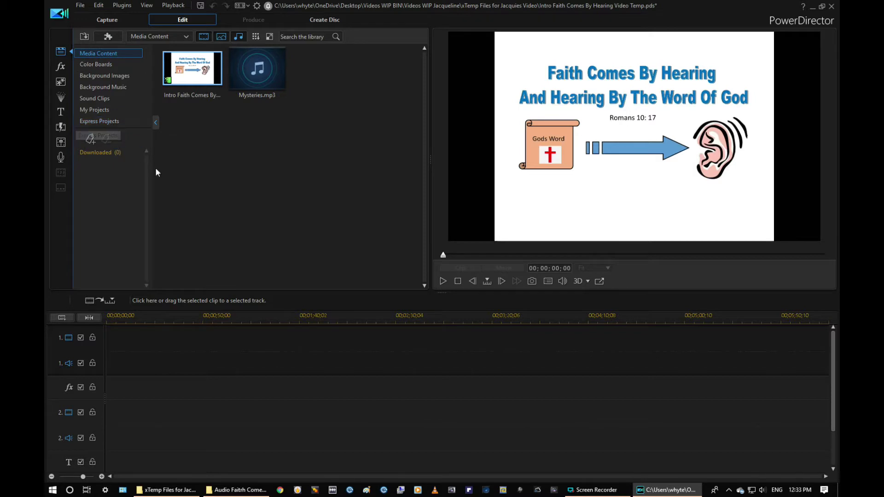
pyautogui.click(156, 123)
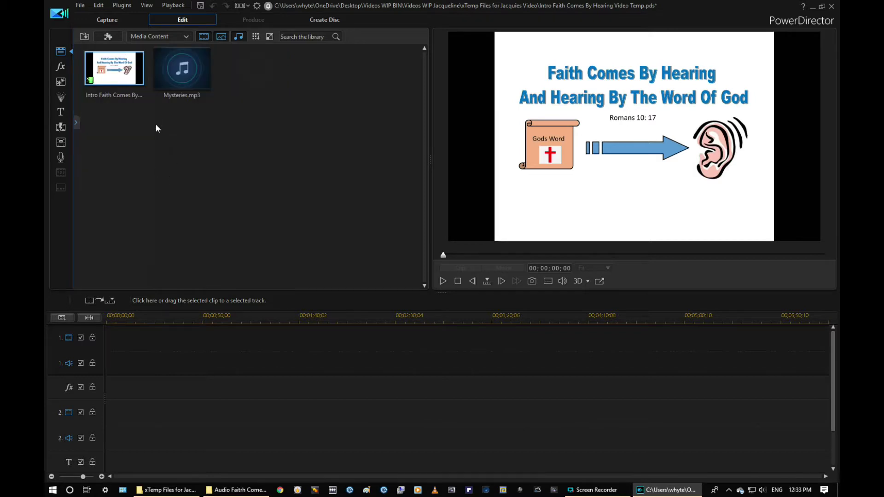
# Add the black 0,0,0 color board to the very start of video track 1
pyautogui.click(76, 122)
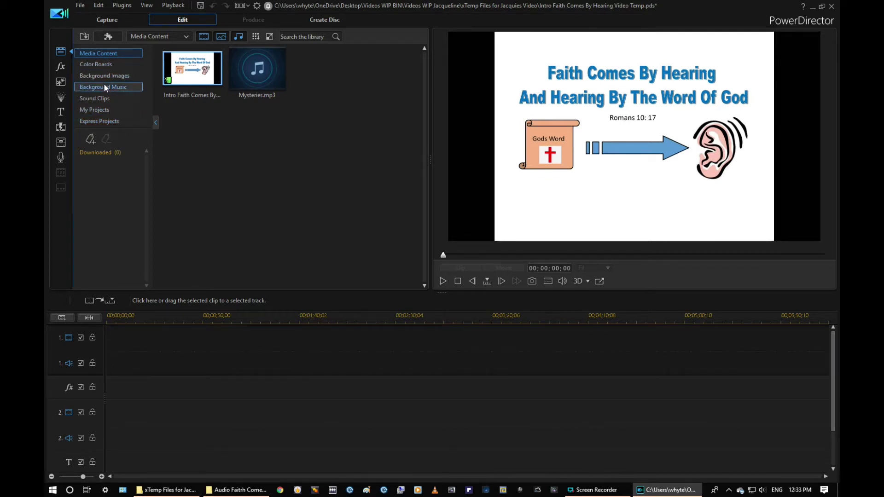
pyautogui.click(98, 64)
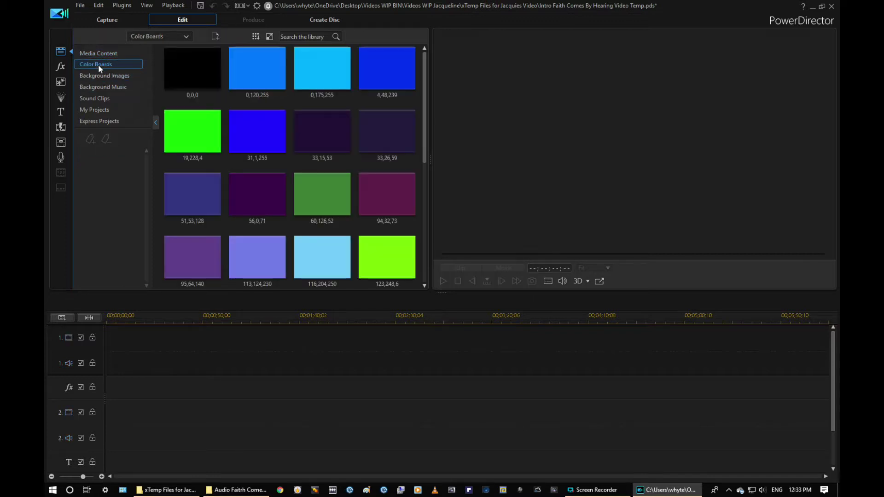
pyautogui.click(177, 75)
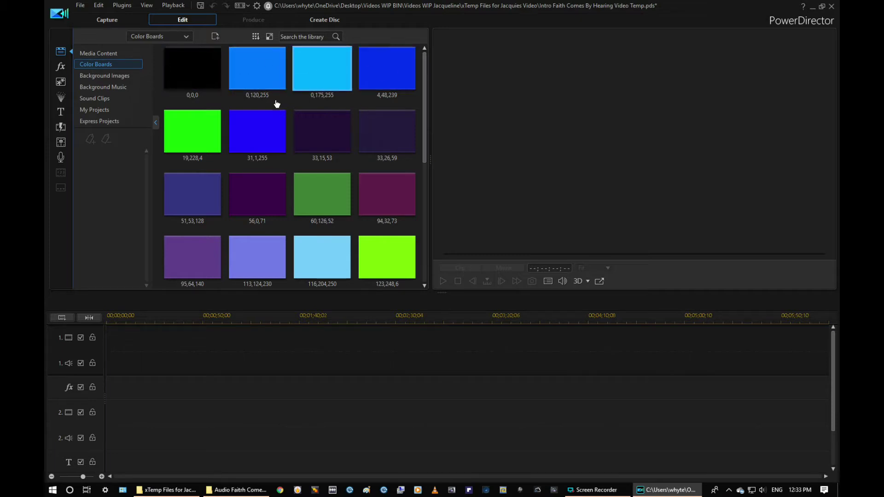
pyautogui.moveTo(191, 70); pyautogui.dragTo(111, 352)
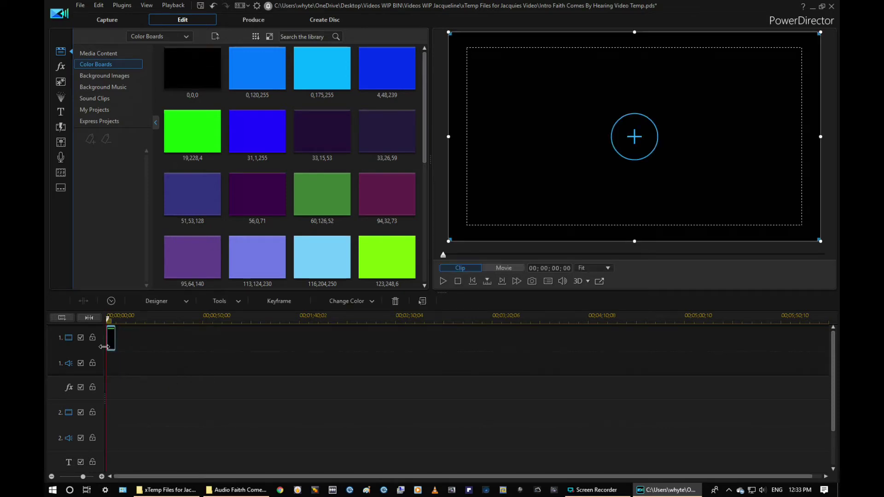
# Play through the black clip and insert the Intro Faith Comes By Hearing video on track 1 directly after it
pyautogui.click(443, 280)
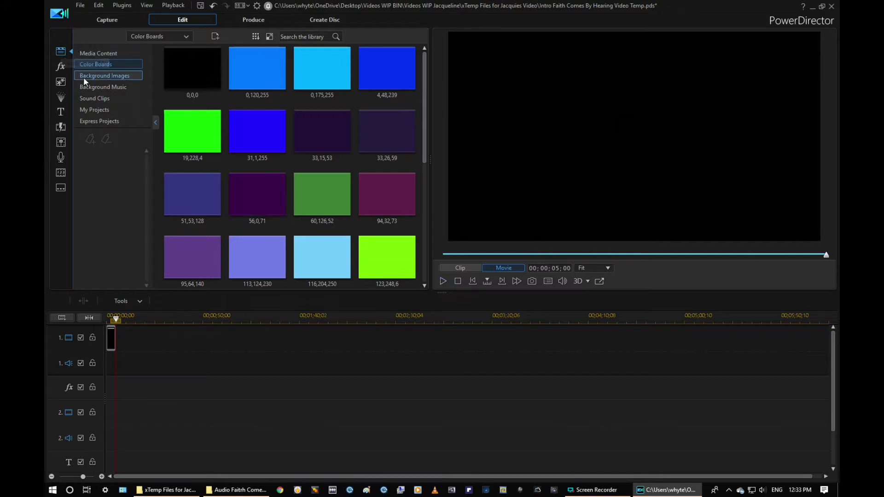
pyautogui.click(95, 53)
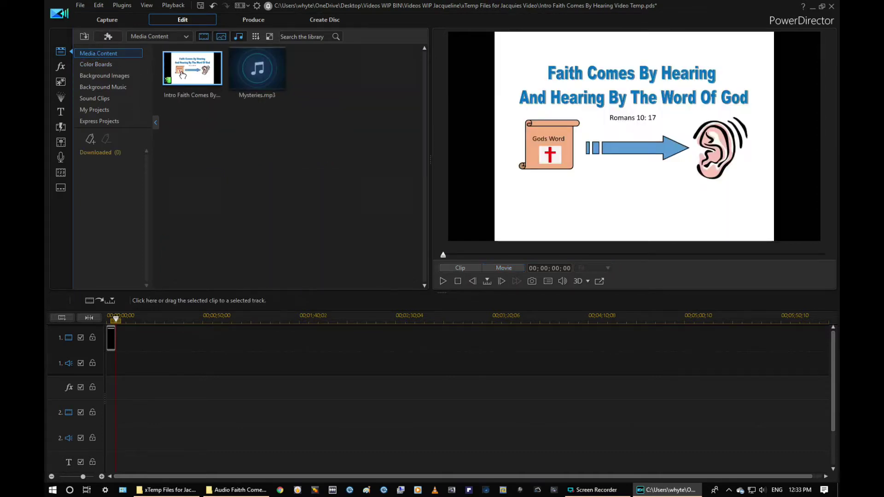
pyautogui.moveTo(182, 74)
pyautogui.mouseDown()
pyautogui.moveTo(213, 120)
pyautogui.moveTo(218, 176)
pyautogui.moveTo(201, 325)
pyautogui.moveTo(189, 76)
pyautogui.mouseUp()
pyautogui.rightClick(190, 76)
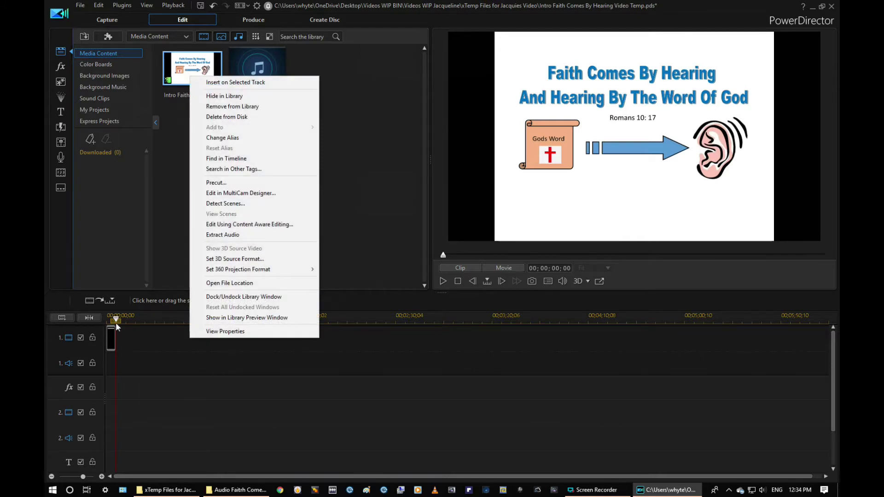
pyautogui.click(222, 82)
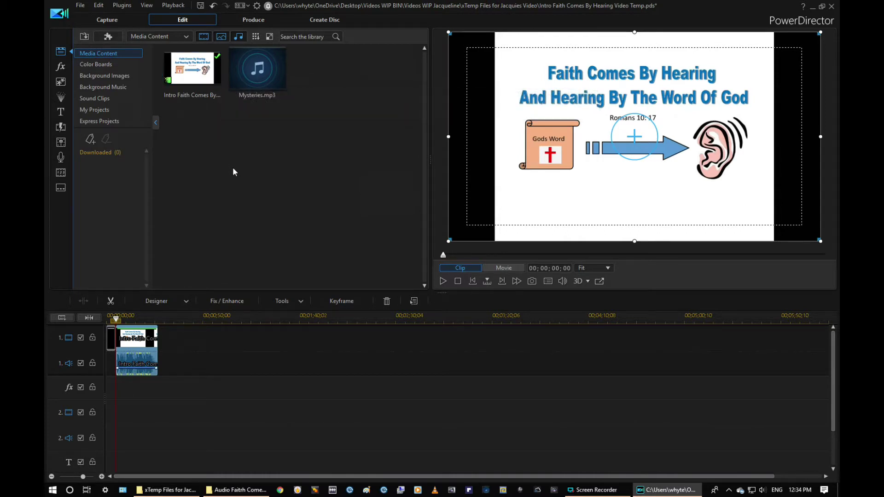
pyautogui.click(259, 70)
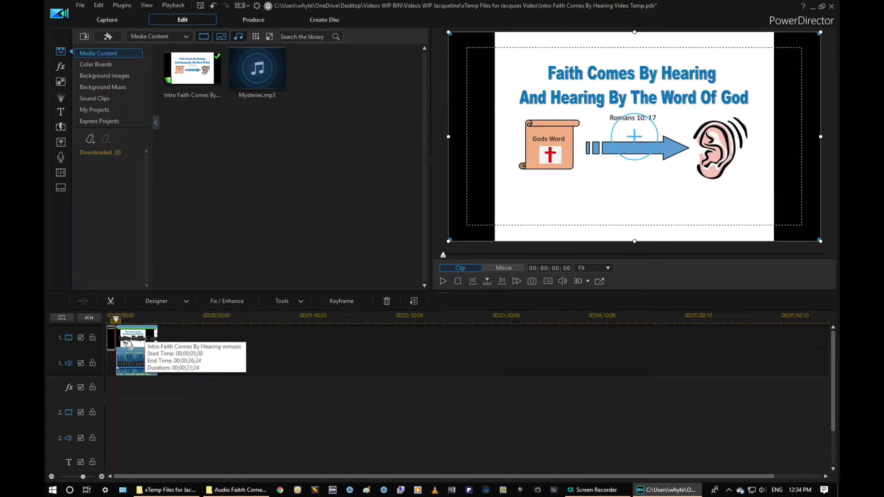
# Play the movie from the beginning, pause it at 00;00;03;20 and split the black clip there
pyautogui.moveTo(378, 321); pyautogui.dragTo(741, 317)
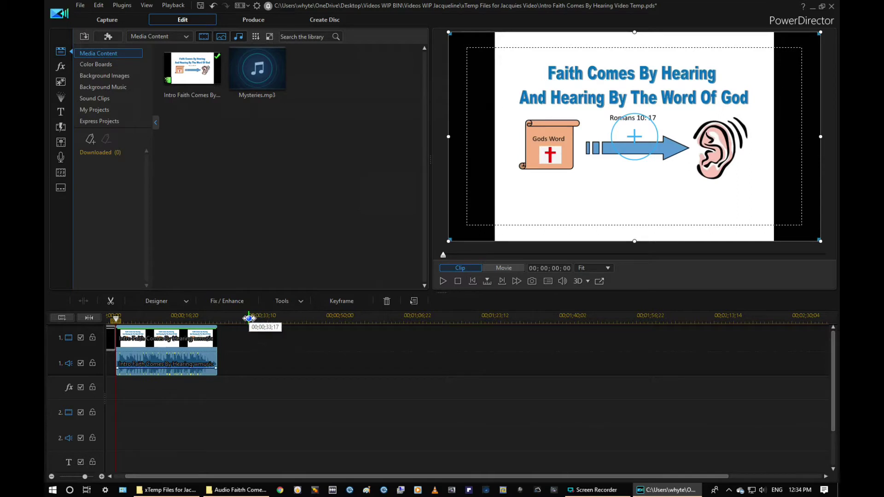
pyautogui.moveTo(245, 319)
pyautogui.mouseDown()
pyautogui.moveTo(627, 293)
pyautogui.moveTo(589, 299)
pyautogui.mouseUp()
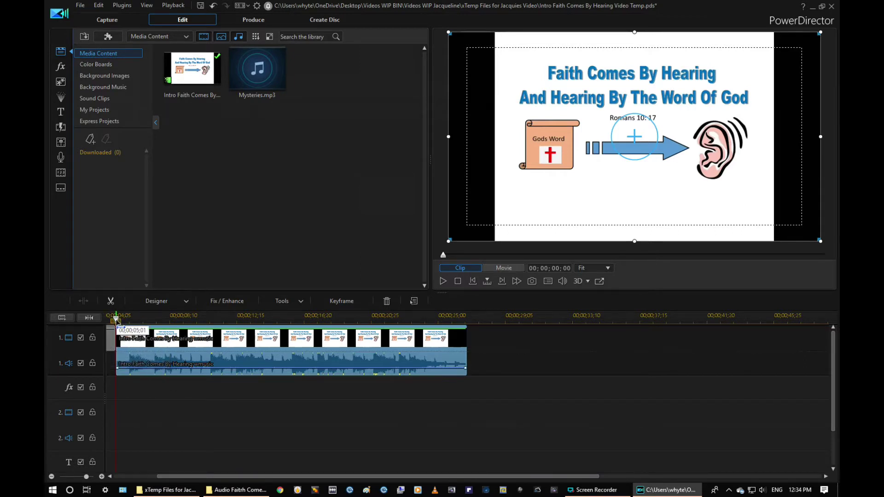
pyautogui.scroll(2, 138, 339)
pyautogui.click(166, 333)
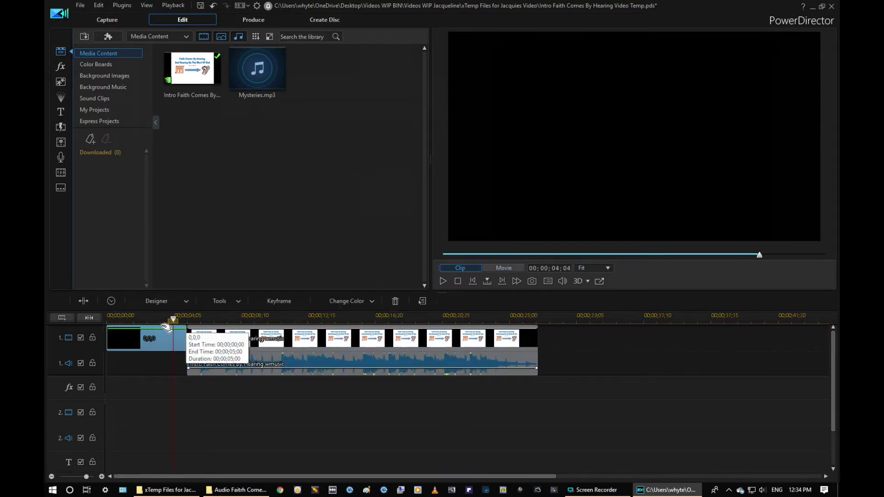
pyautogui.moveTo(173, 320); pyautogui.dragTo(92, 328)
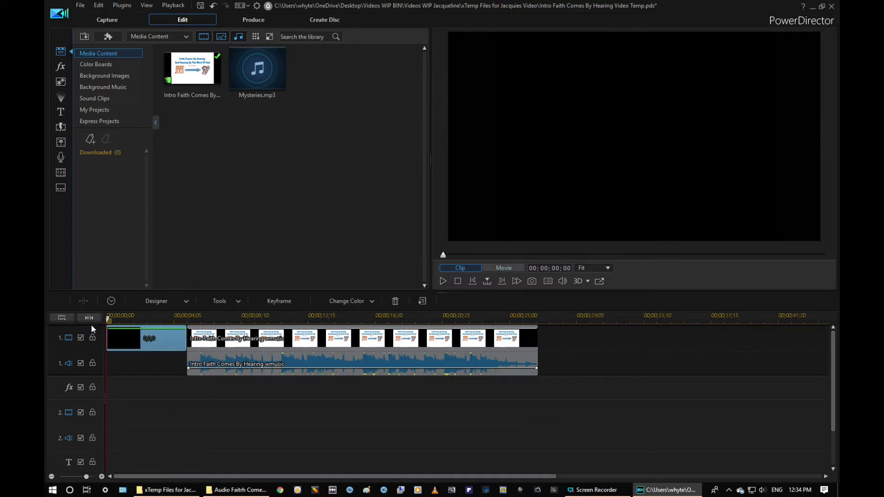
pyautogui.click(442, 281)
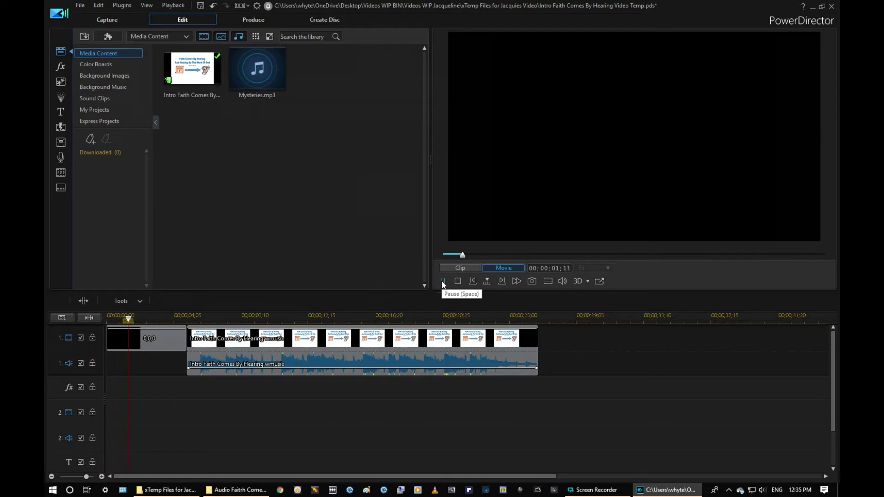
pyautogui.click(442, 284)
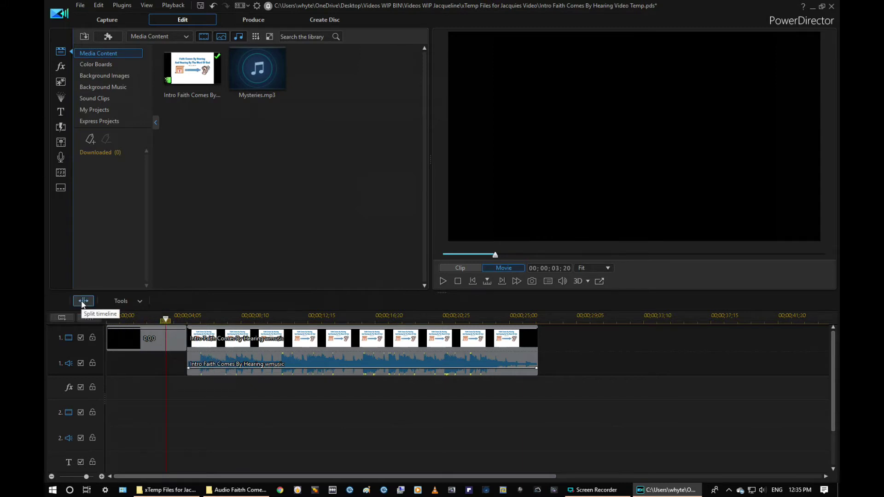
pyautogui.click(147, 340)
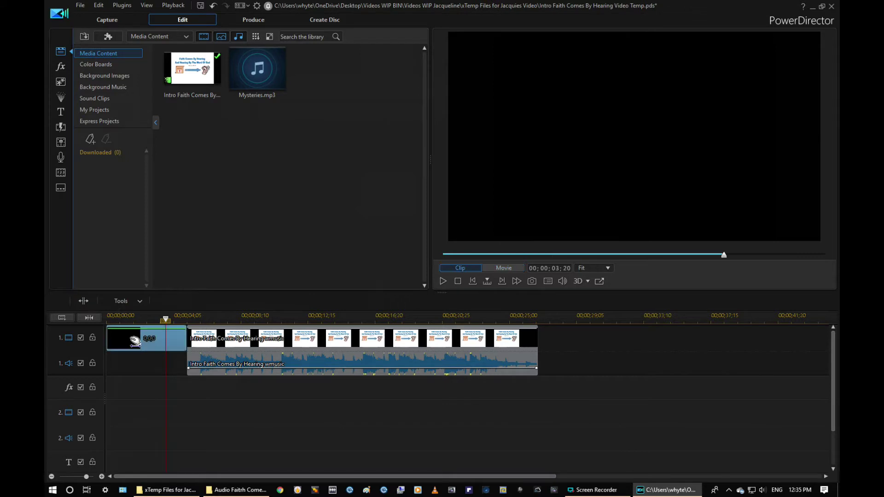
pyautogui.click(83, 301)
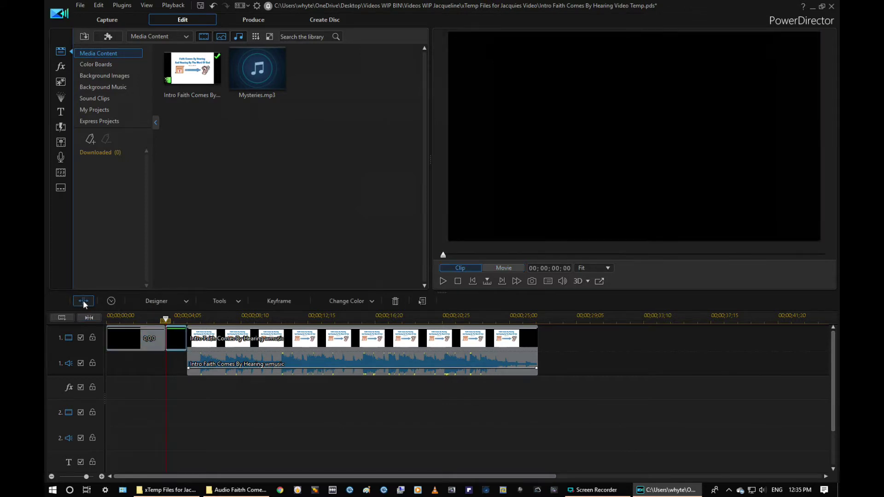
# Remove the split-off end of the black clip, filling the gap and moving all clips, and play the movie from the cut
pyautogui.click(166, 342)
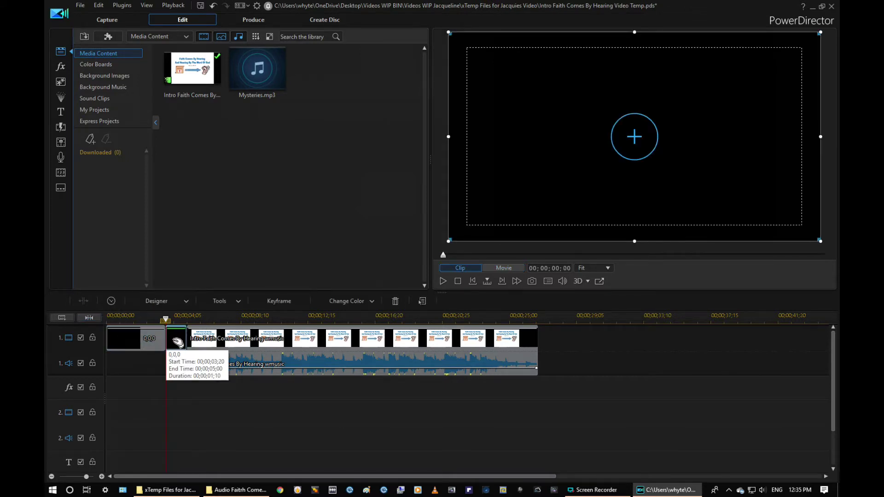
pyautogui.rightClick(177, 341)
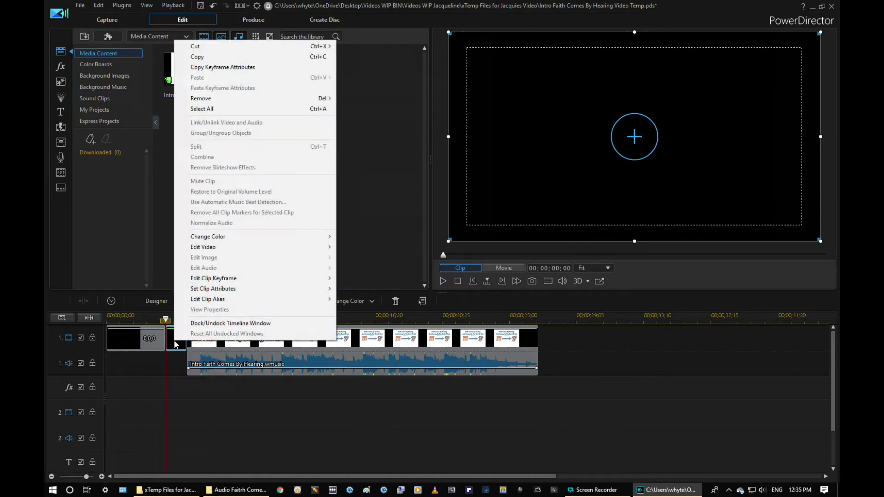
pyautogui.moveTo(220, 101)
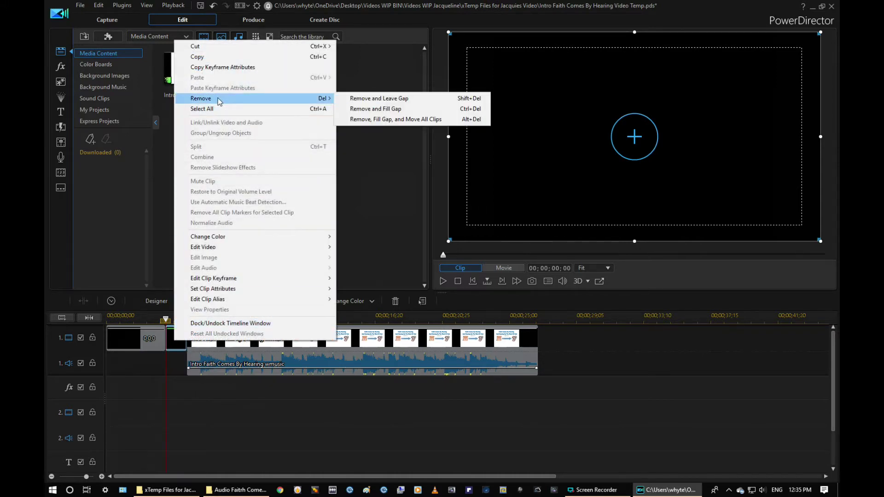
pyautogui.click(360, 120)
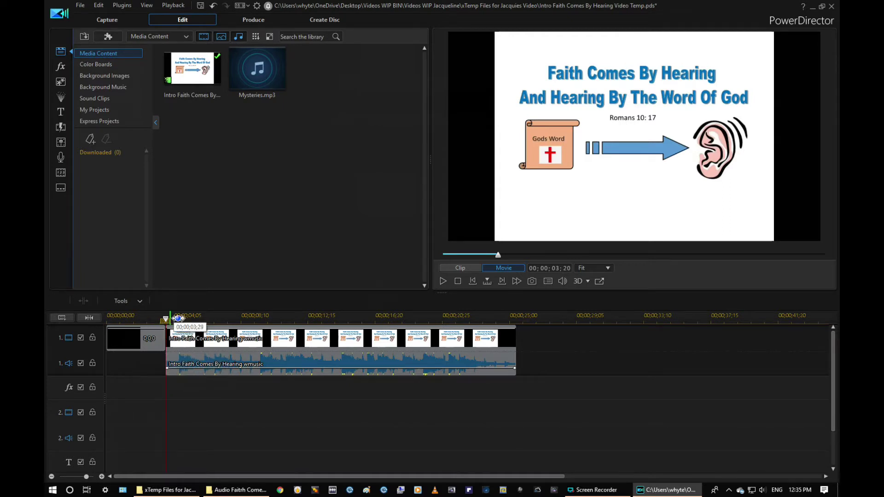
pyautogui.click(442, 280)
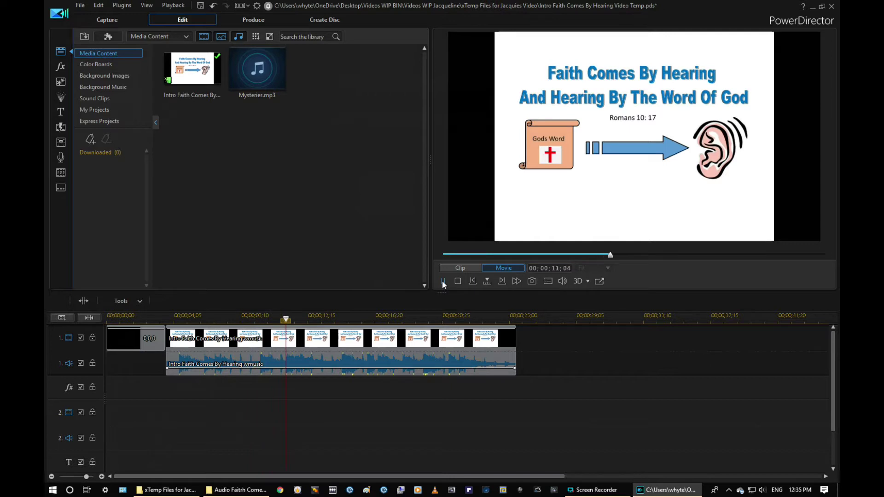
pyautogui.click(442, 281)
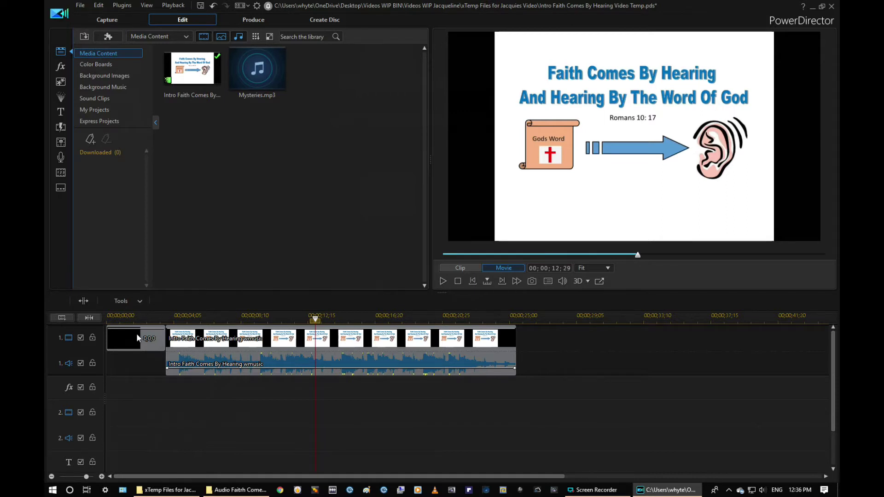
# Unlink the video and audio of the intro clip on track 1
pyautogui.click(307, 362)
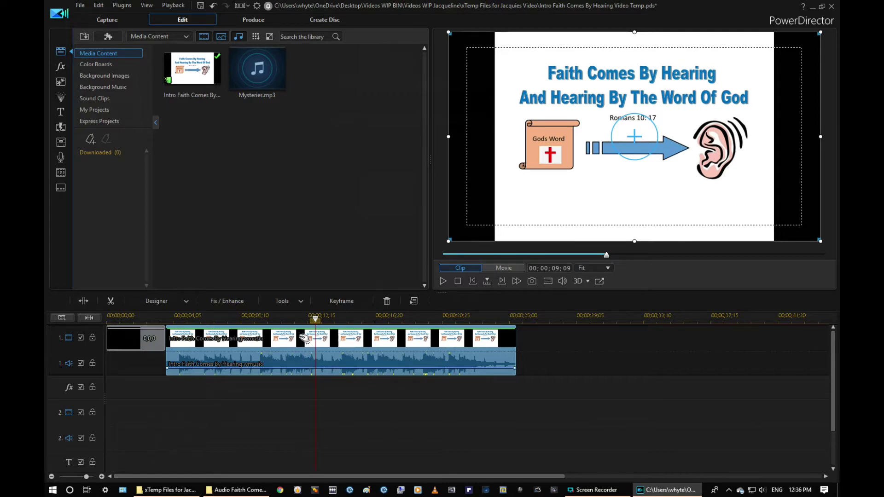
pyautogui.rightClick(304, 357)
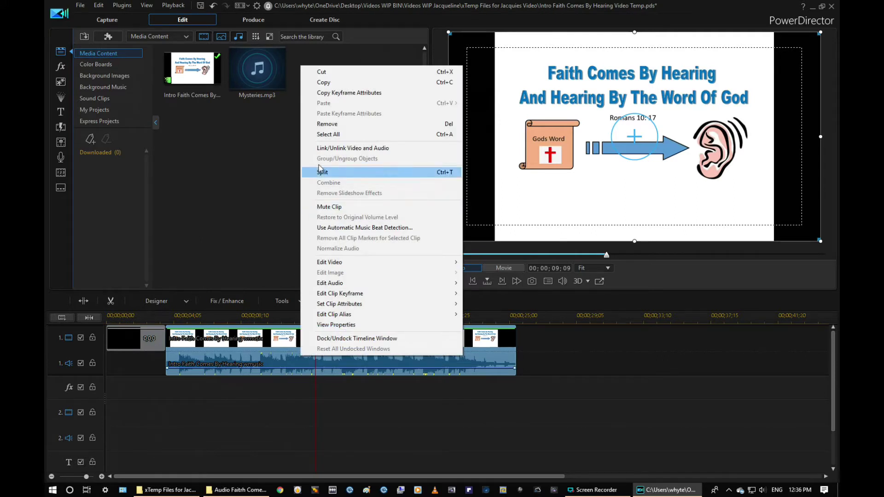
pyautogui.click(330, 148)
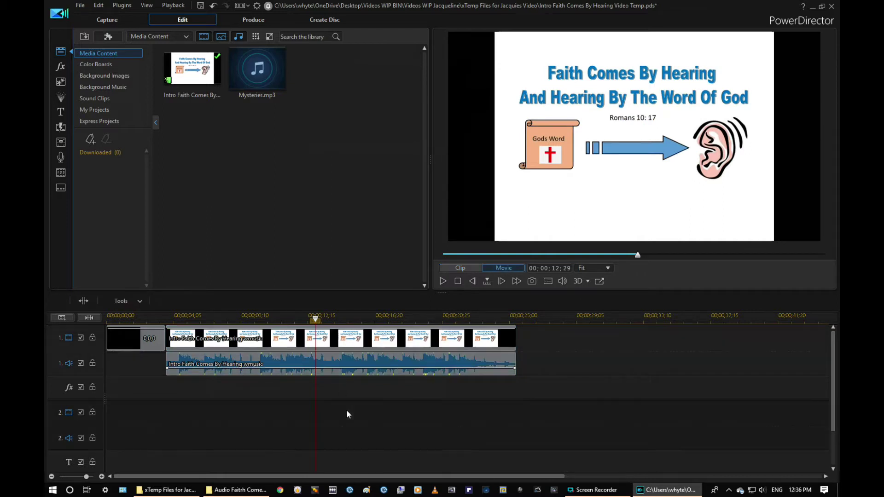
# Move only the intro clip's audio to the start of audio track 1, so it begins together with the black clip
pyautogui.click(328, 365)
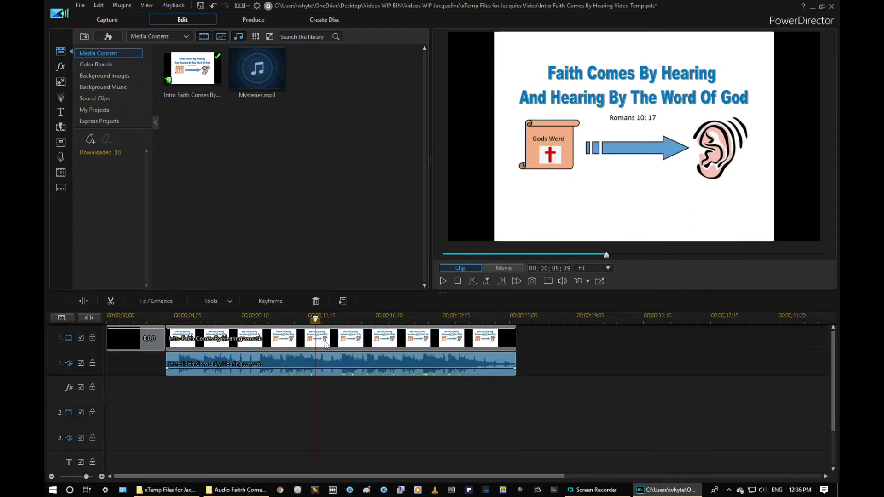
pyautogui.click(331, 368)
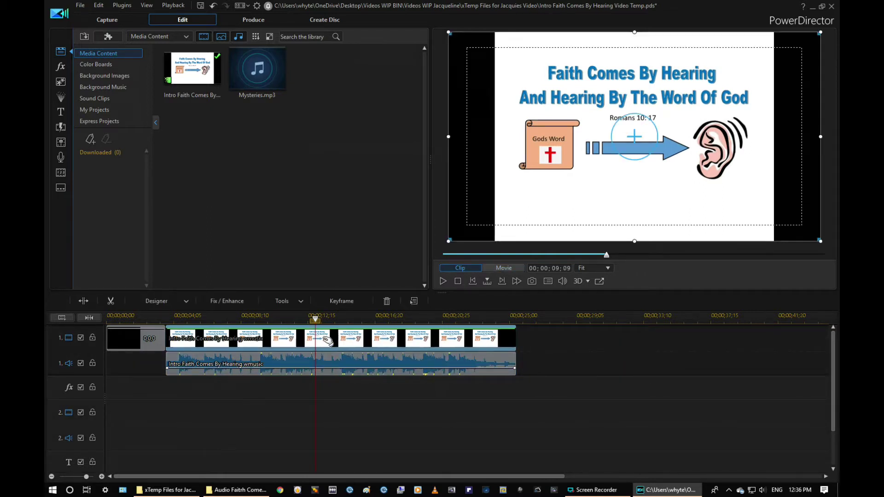
pyautogui.click(337, 362)
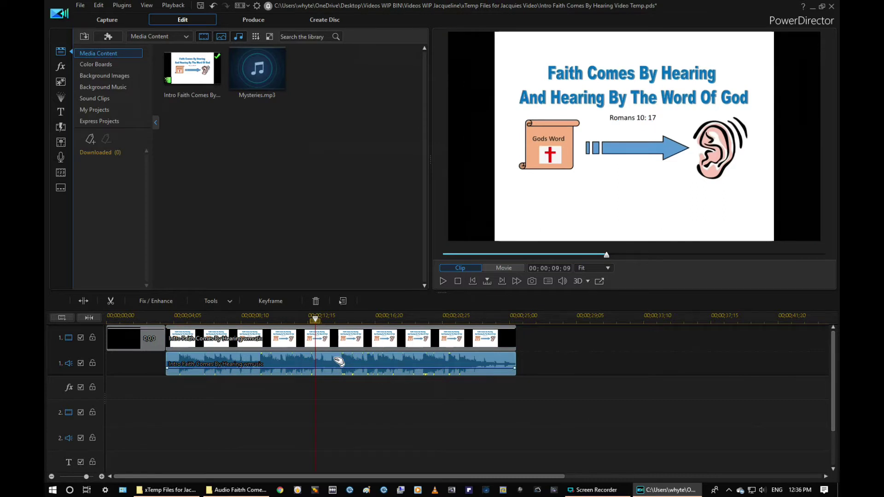
pyautogui.moveTo(295, 362); pyautogui.dragTo(236, 365)
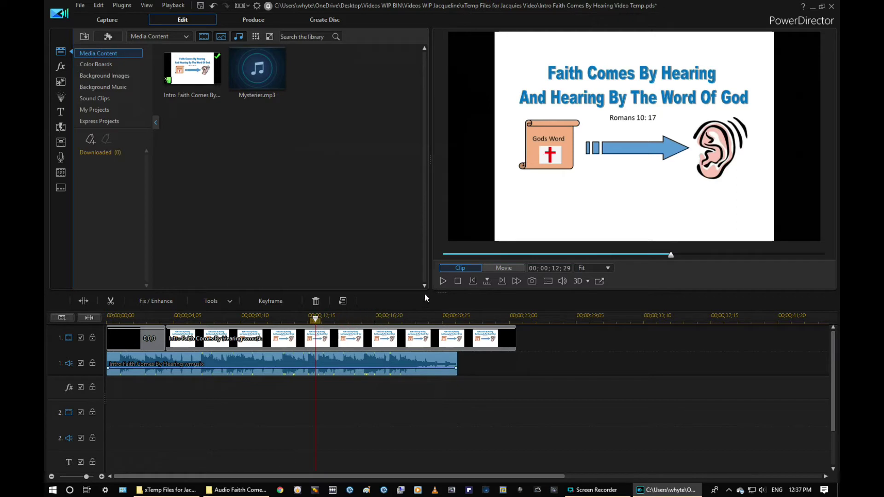
# Play the movie from the beginning and pause it at 00;00;14;21 to review the music over the black opening
pyautogui.click(475, 282)
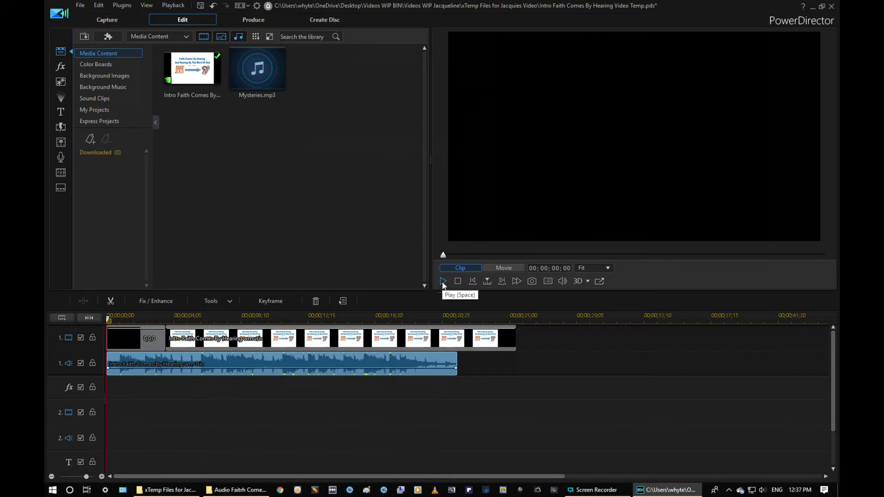
pyautogui.click(442, 282)
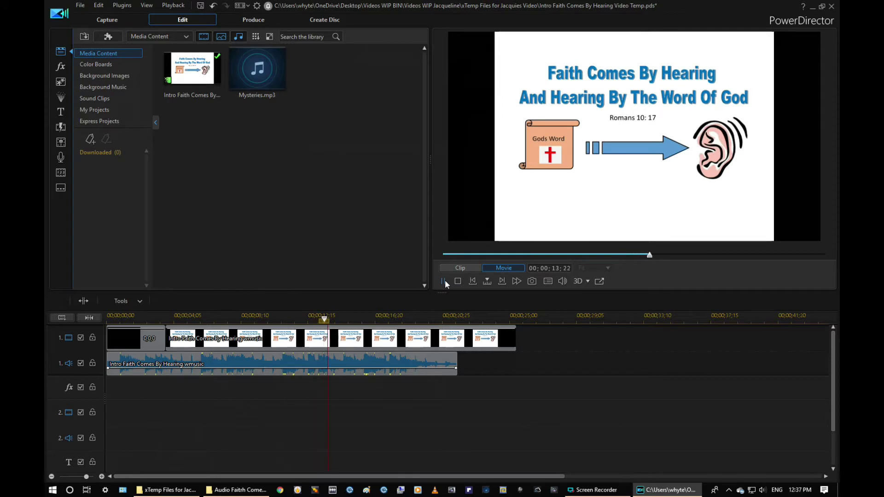
pyautogui.click(443, 280)
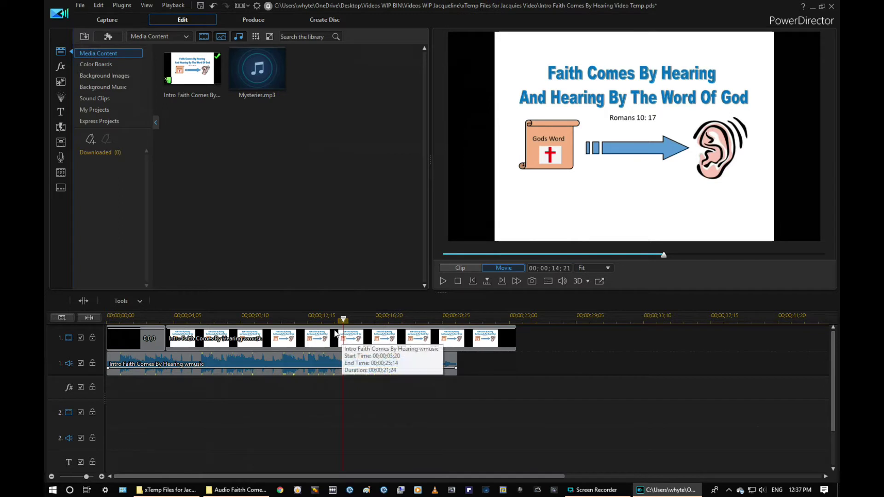
# Play the movie from 00;00;03;00, pause it at 00;00;07;06 and add a timeline marker at 00;00;07;05
pyautogui.moveTo(339, 335); pyautogui.dragTo(154, 336)
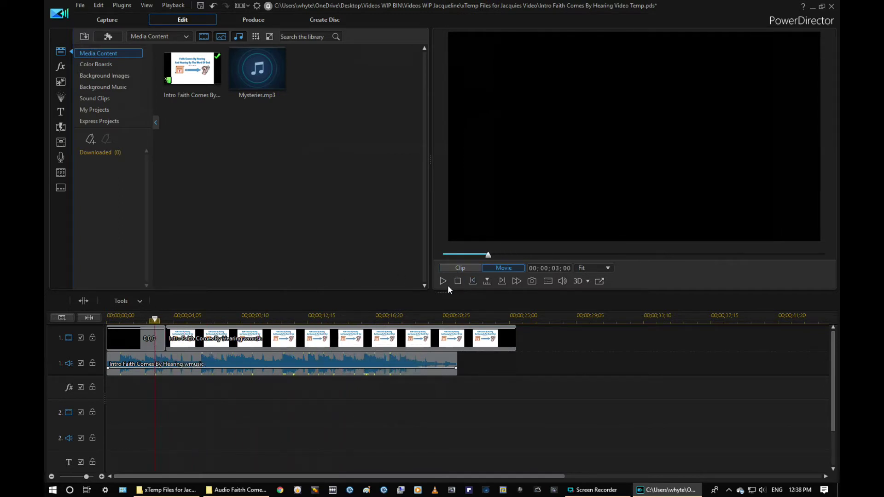
pyautogui.click(442, 281)
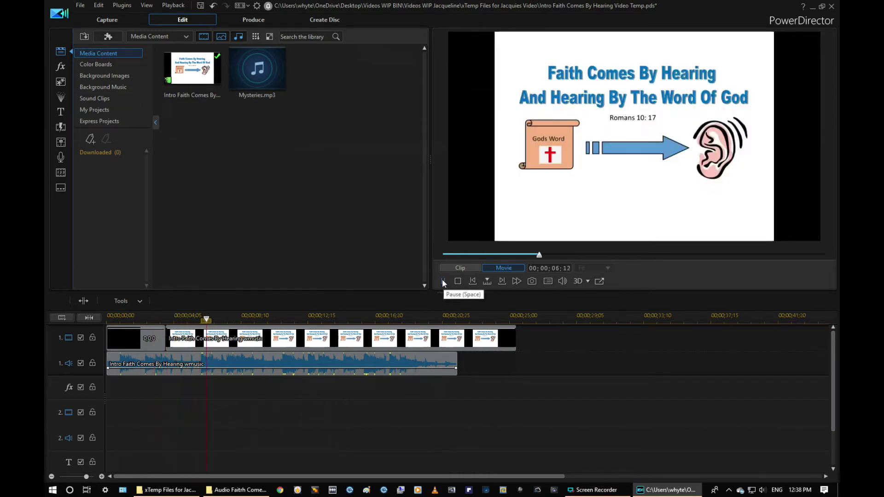
pyautogui.click(443, 281)
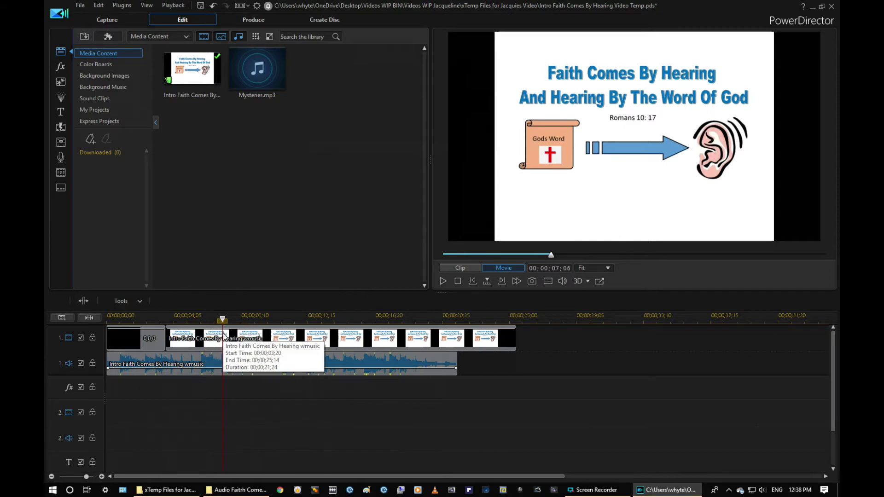
pyautogui.rightClick(222, 319)
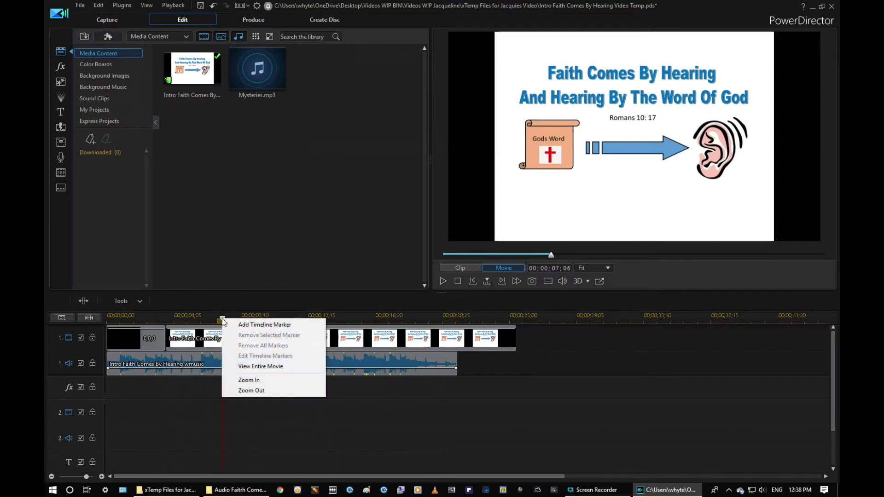
pyautogui.click(251, 325)
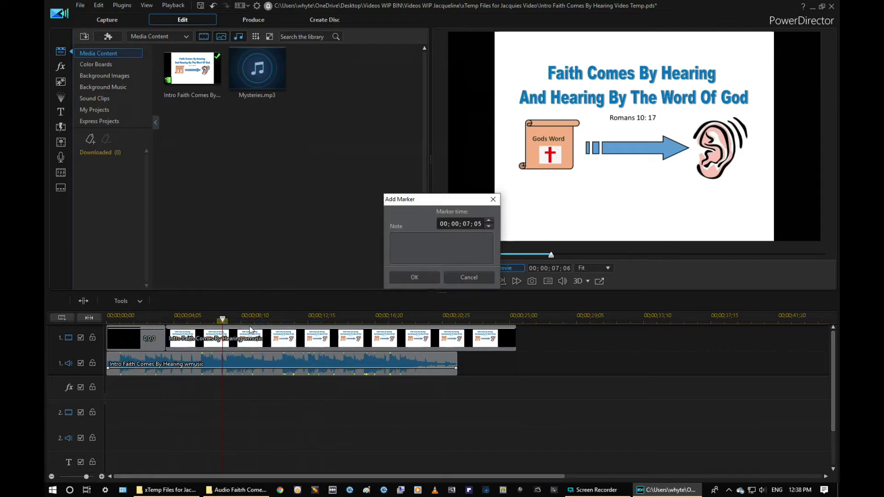
pyautogui.click(411, 278)
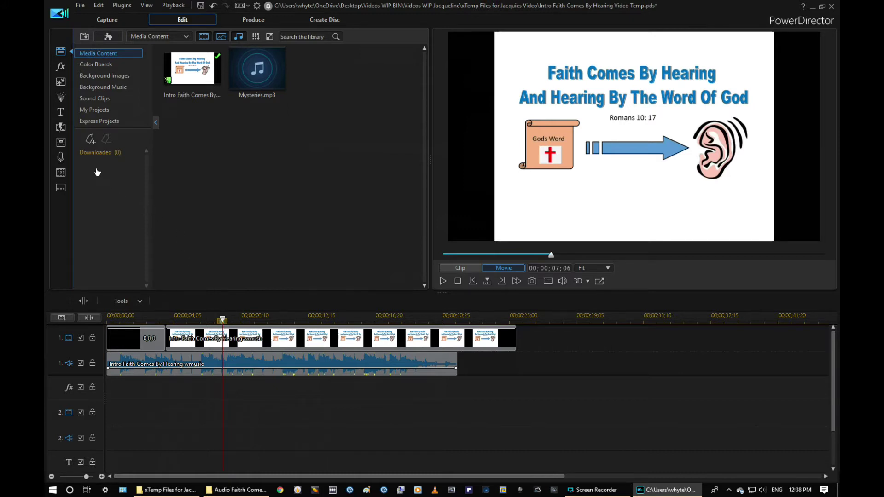
# Add the Default text-only title to the title track, starting at the playhead by the timeline marker
pyautogui.click(64, 116)
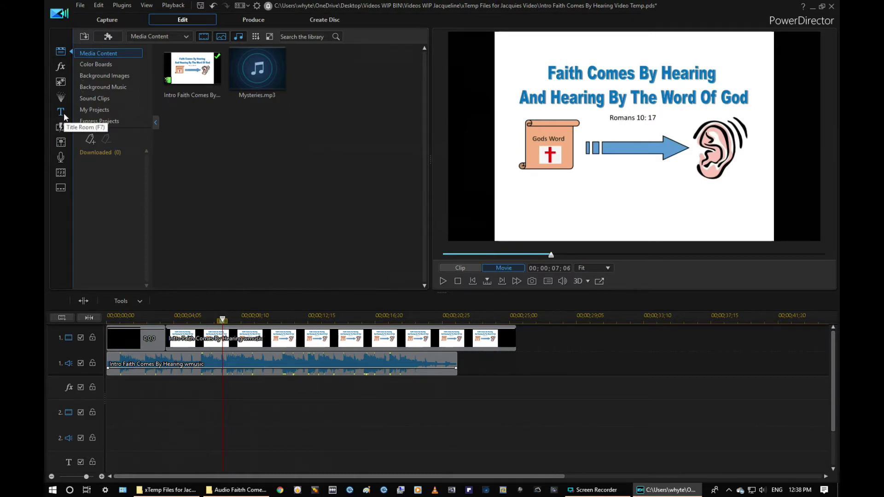
pyautogui.click(64, 115)
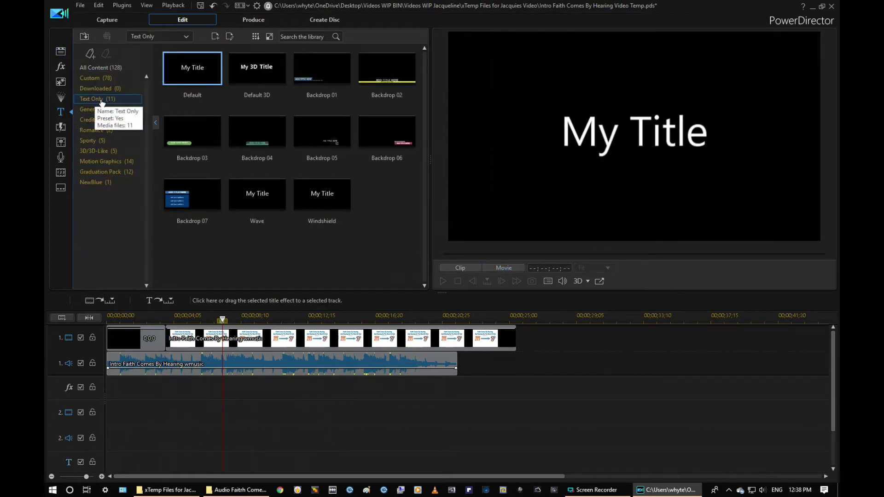
pyautogui.click(99, 109)
pyautogui.click(98, 120)
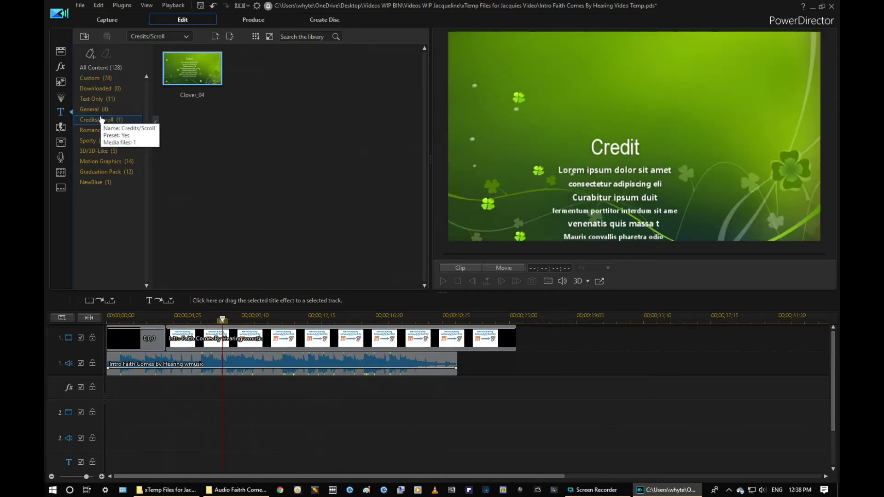
pyautogui.click(95, 100)
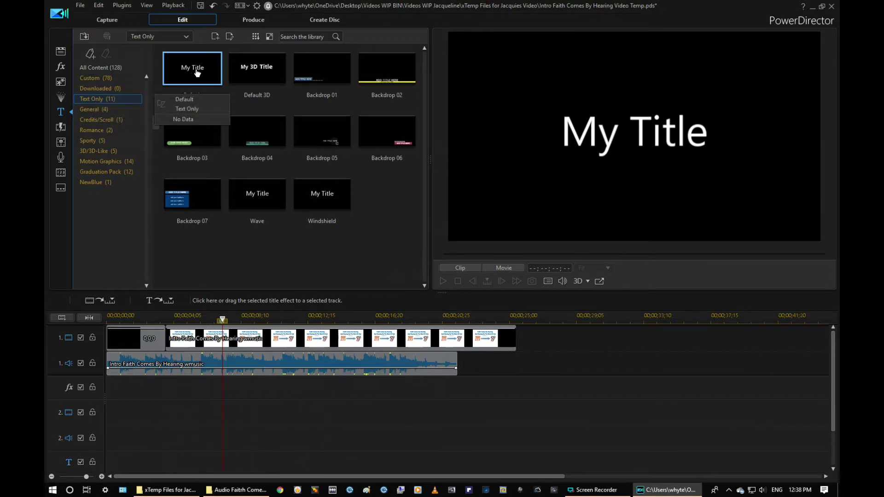
pyautogui.moveTo(196, 72); pyautogui.dragTo(225, 463)
pyautogui.click(72, 463)
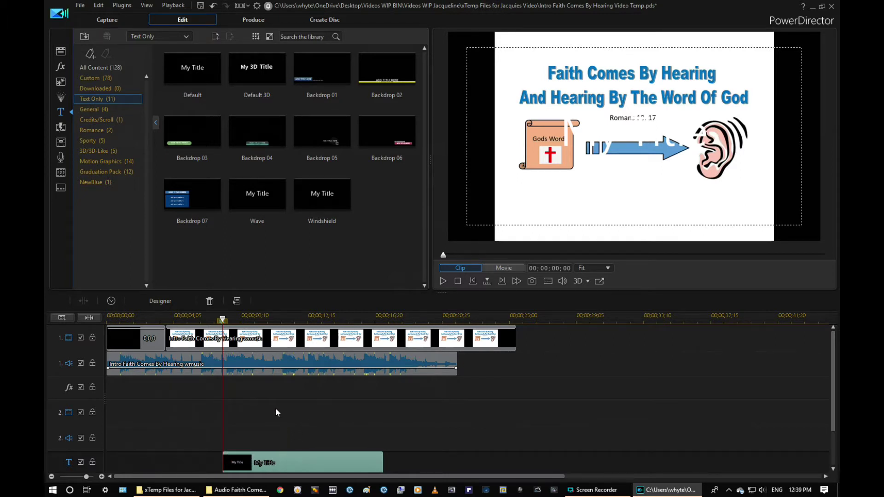
# Open the My Title clip from the title track in the Title Designer and move the designer window clear of the timeline
pyautogui.click(610, 146)
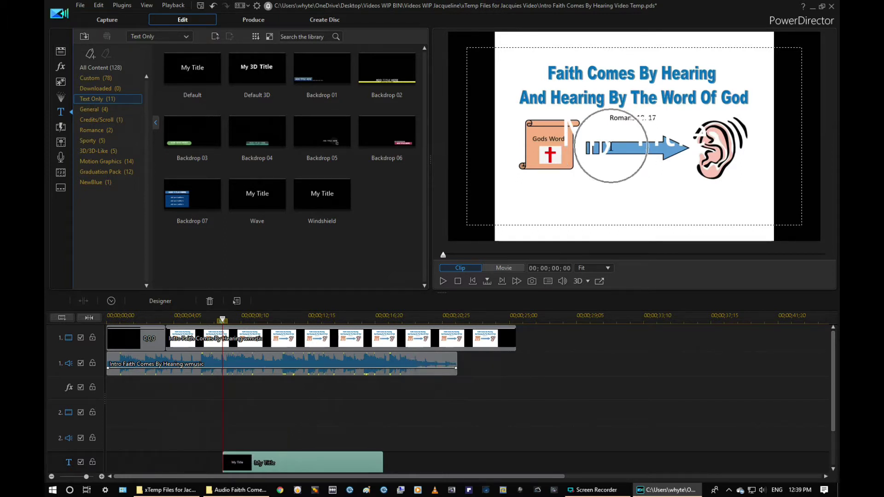
pyautogui.click(611, 146)
pyautogui.click(611, 146)
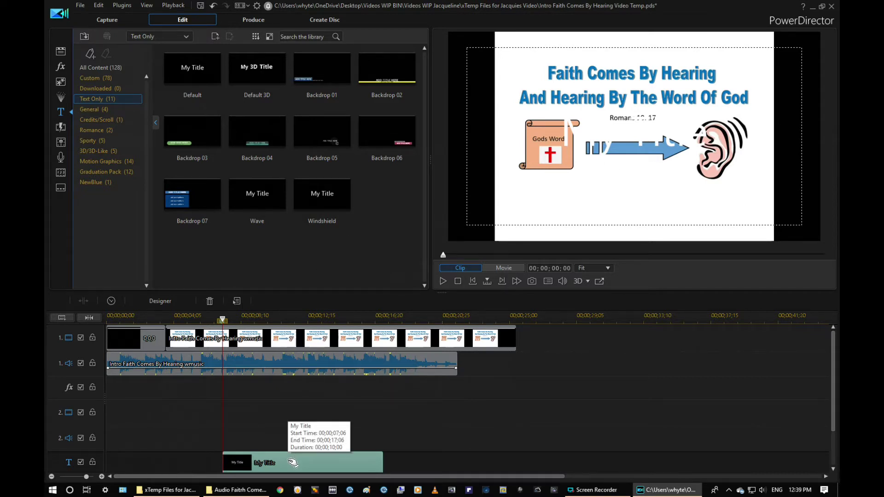
pyautogui.scroll(-1, 291, 464)
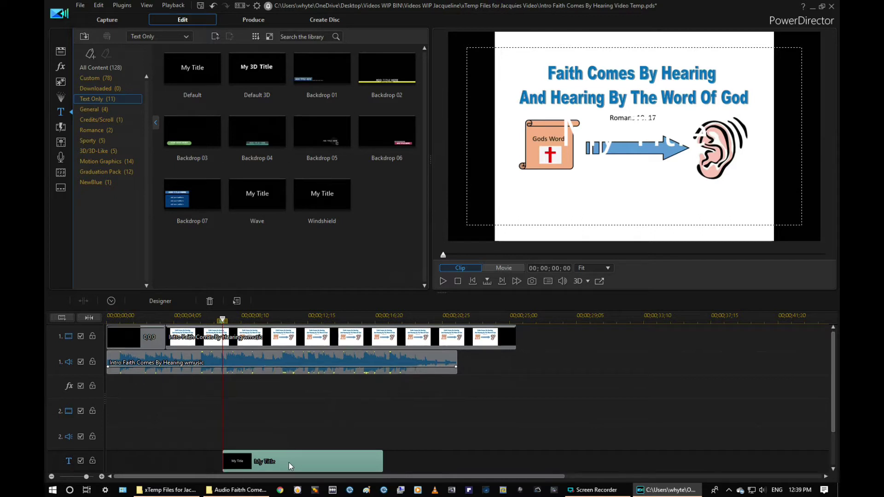
pyautogui.doubleClick(289, 462)
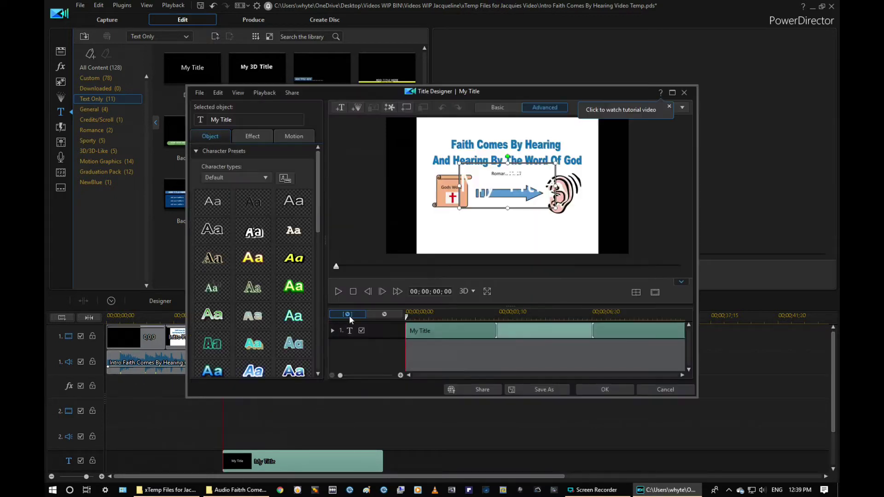
pyautogui.moveTo(496, 89); pyautogui.dragTo(453, 65)
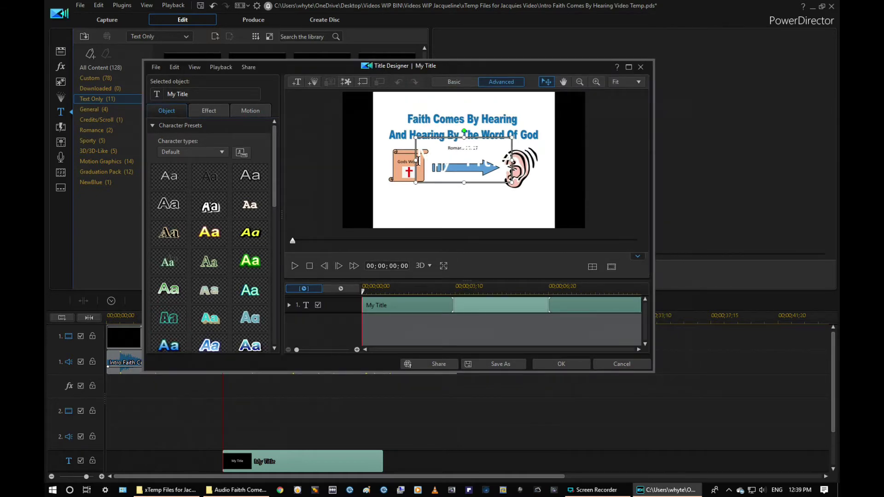
# Select the whole My Title text and set its font colour to purple (Red 128, Green 0, Blue 255)
pyautogui.moveTo(418, 161); pyautogui.dragTo(523, 161)
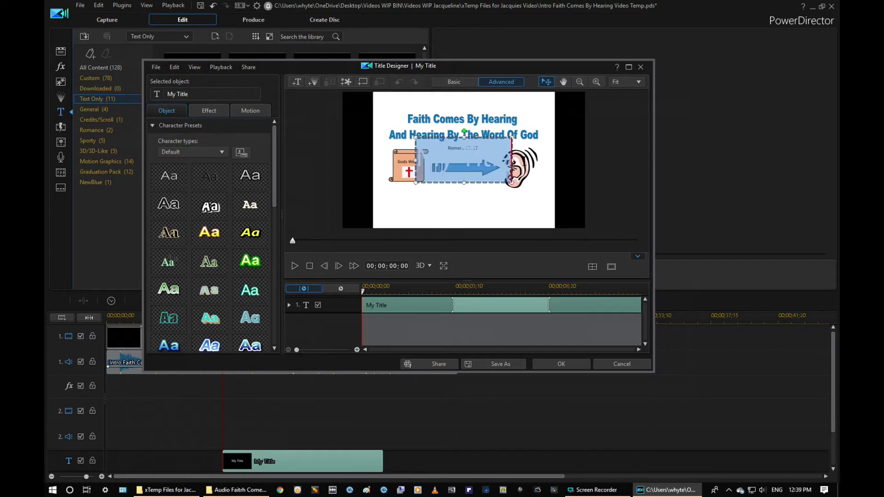
pyautogui.moveTo(272, 136); pyautogui.dragTo(283, 226)
pyautogui.click(239, 240)
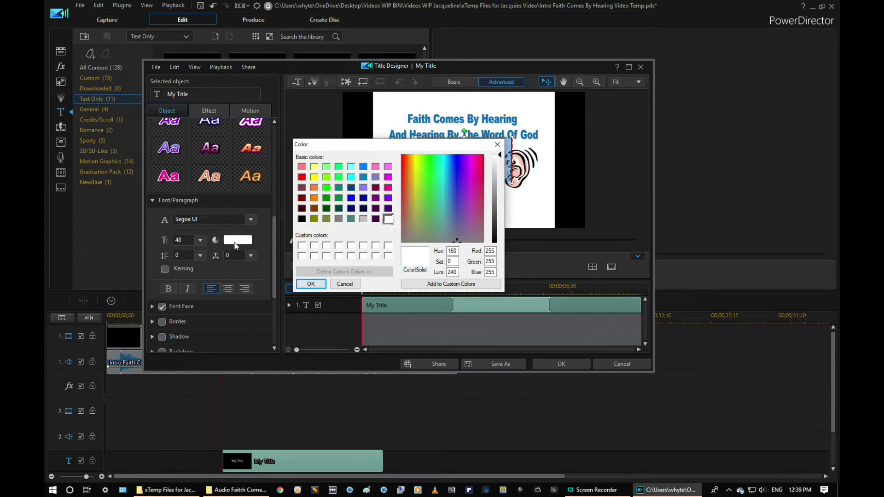
pyautogui.click(388, 198)
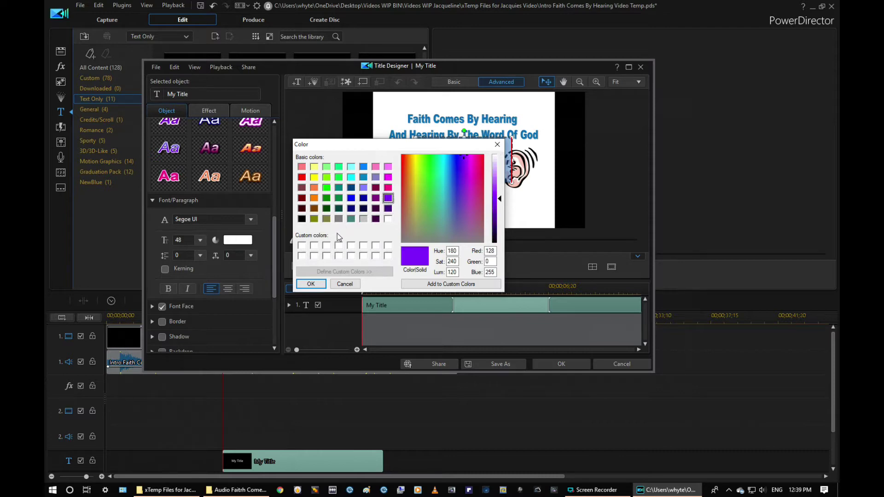
pyautogui.click(310, 284)
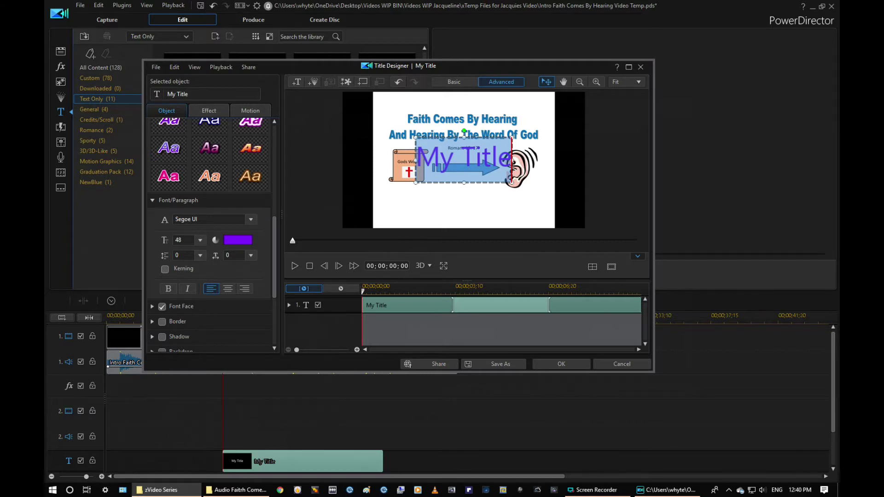
# In File Explorer, copy the name of the "The Danger of False Prophets" folder inside zVideo Series without renaming it
pyautogui.moveTo(474, 69); pyautogui.dragTo(314, 19)
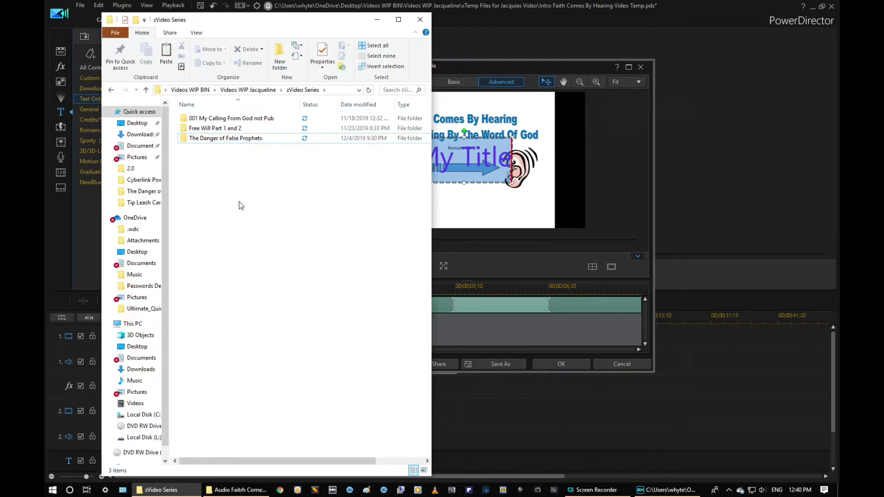
pyautogui.click(222, 140)
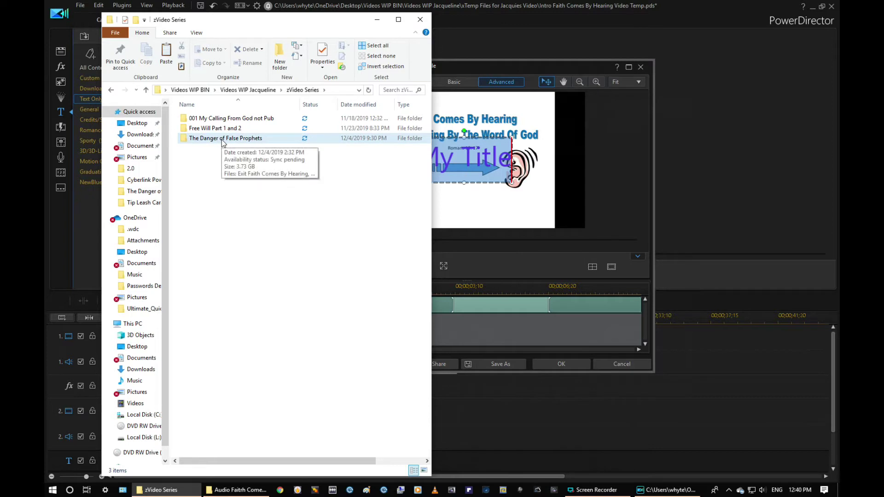
pyautogui.doubleClick(221, 139)
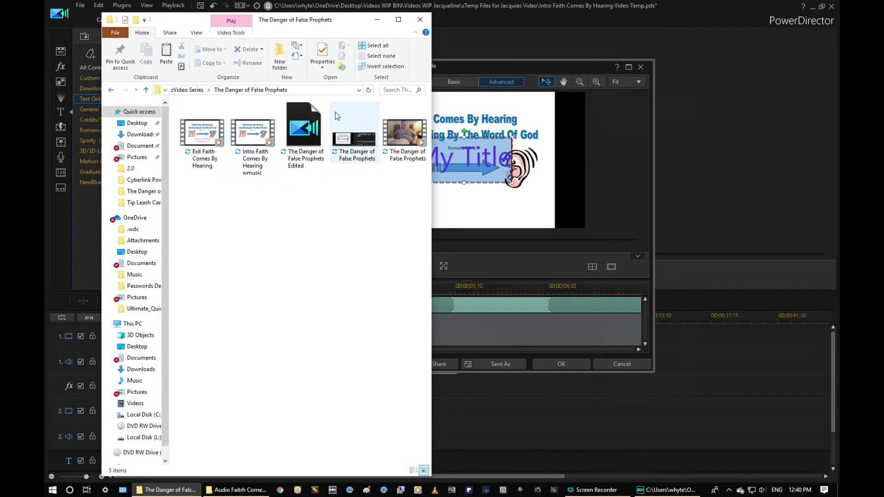
pyautogui.click(146, 89)
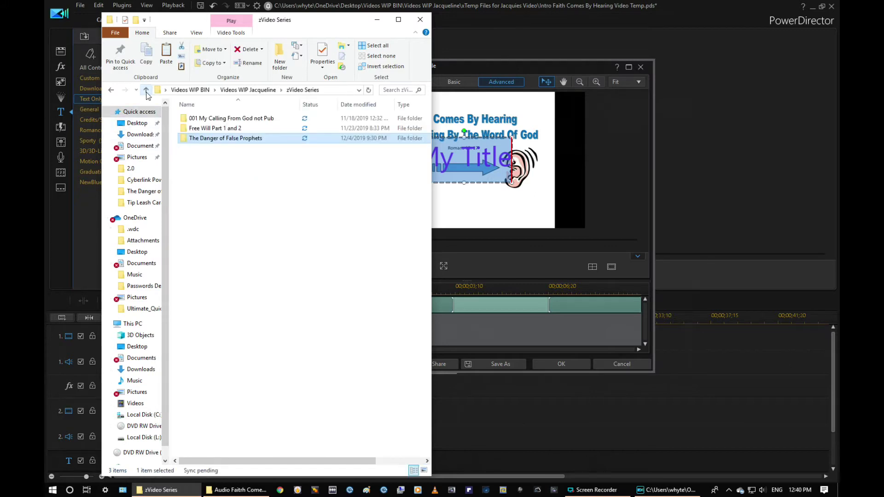
pyautogui.click(224, 140)
pyautogui.rightClick(224, 140)
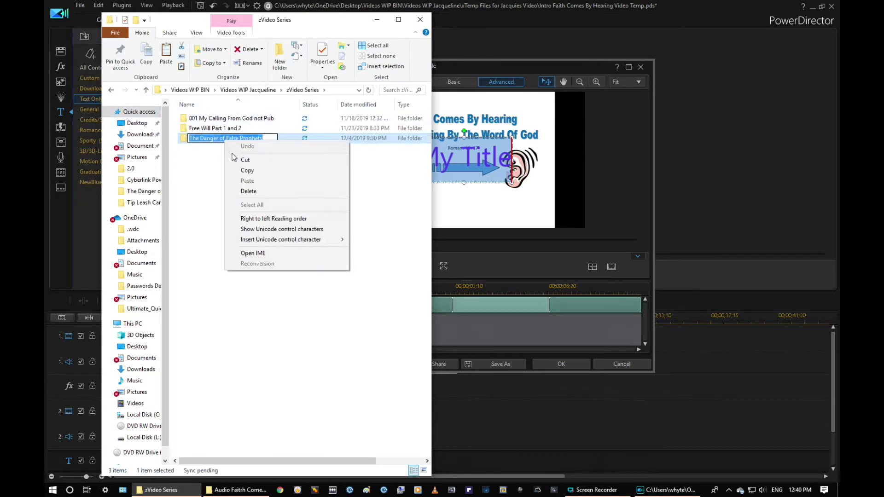
pyautogui.click(247, 171)
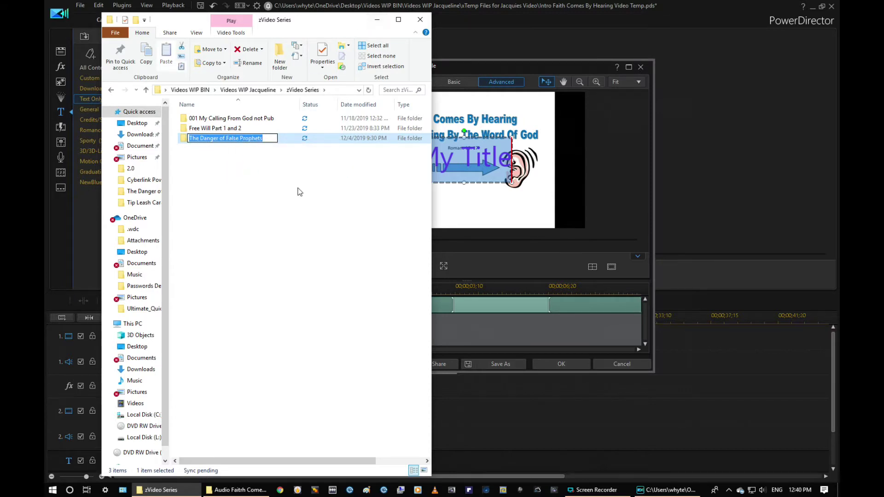
pyautogui.click(300, 213)
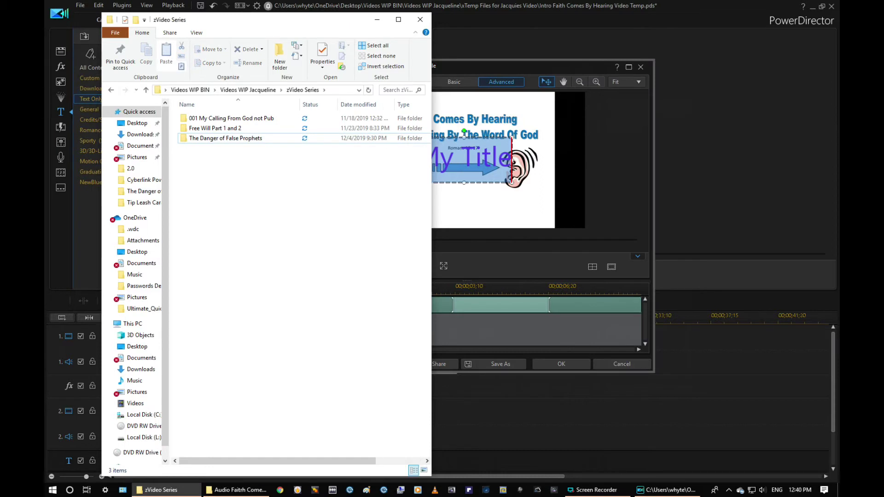
# Switch back to PowerDirector, replace the title text with the copied "The Danger of False Prophets" and centre the title horizontally over the slide
pyautogui.hotkey('alt', 'Tab')
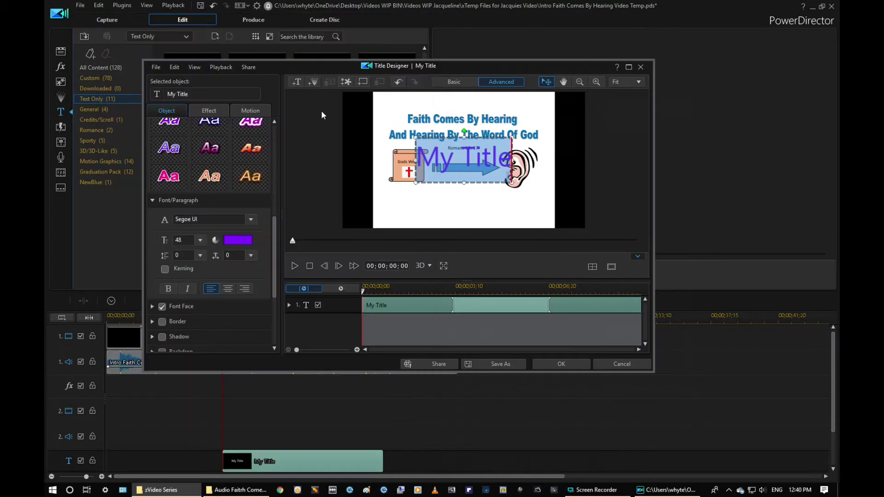
pyautogui.rightClick(418, 159)
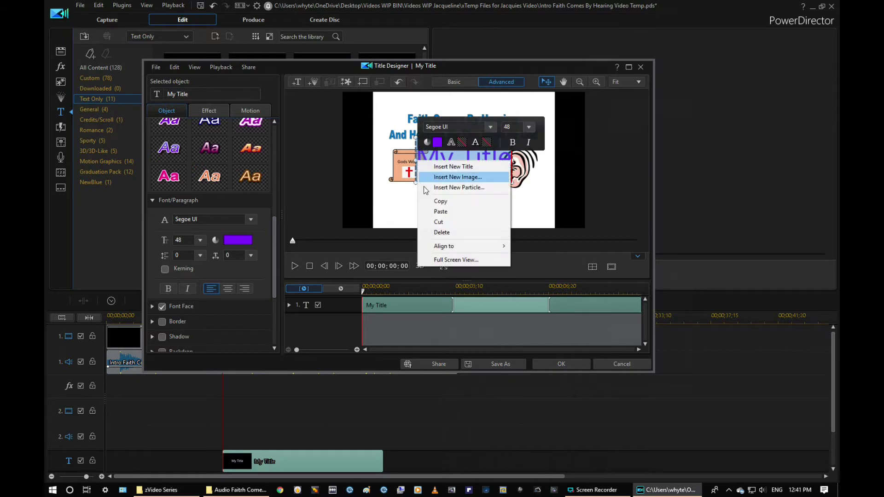
pyautogui.click(436, 212)
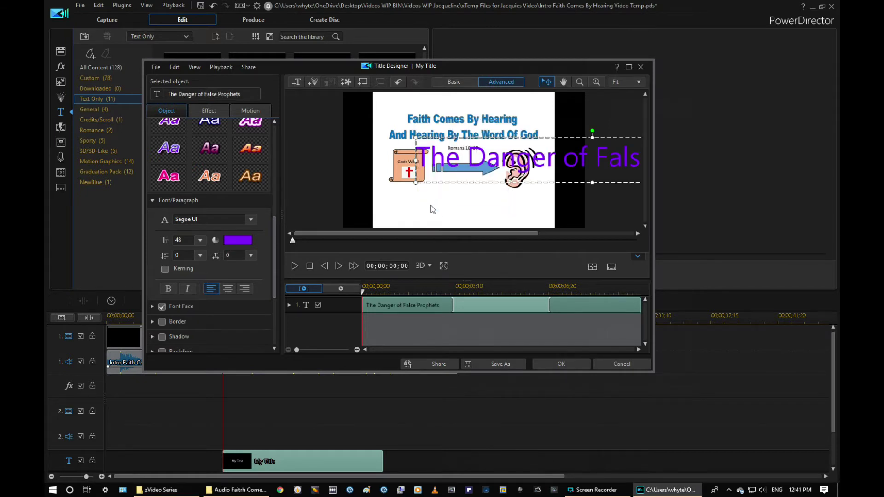
pyautogui.moveTo(416, 158); pyautogui.dragTo(516, 168)
pyautogui.click(401, 188)
pyautogui.moveTo(585, 135); pyautogui.dragTo(461, 137)
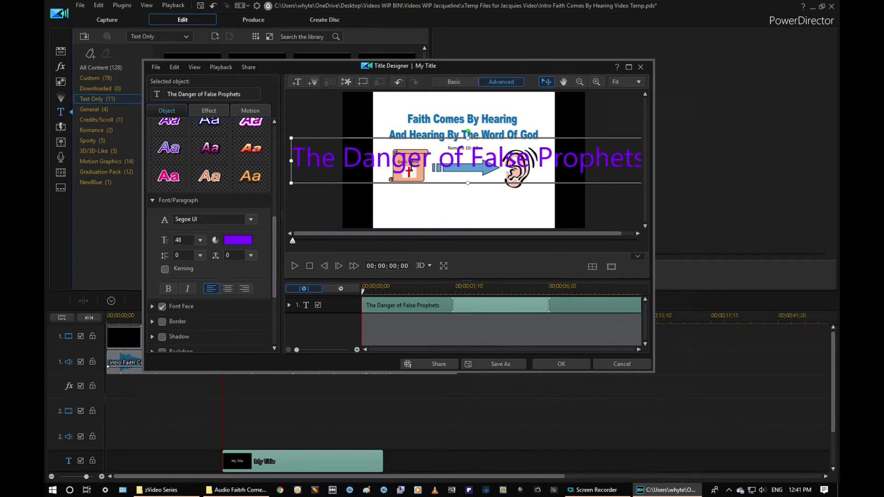
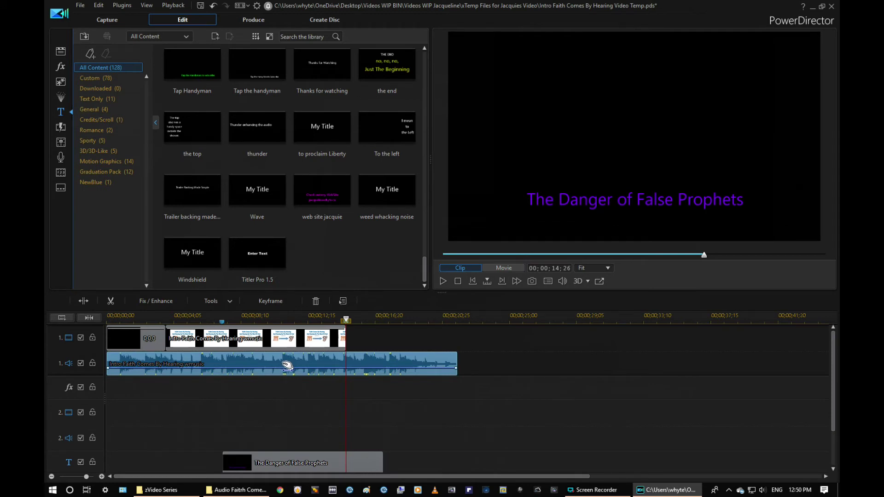
# Move the intro music to audio track 2 and add the The Danger of False Prophets video to track 1 directly after the intro clip
pyautogui.moveTo(286, 384); pyautogui.dragTo(284, 411)
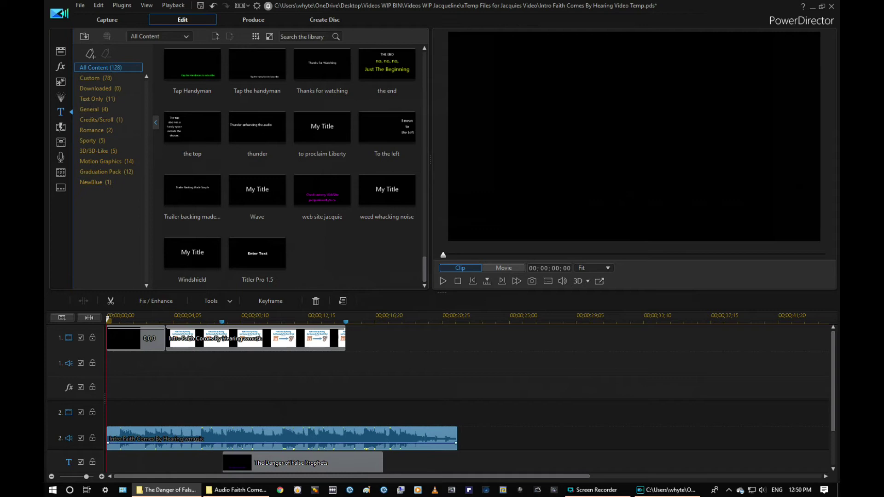
pyautogui.moveTo(223, 352); pyautogui.dragTo(347, 325)
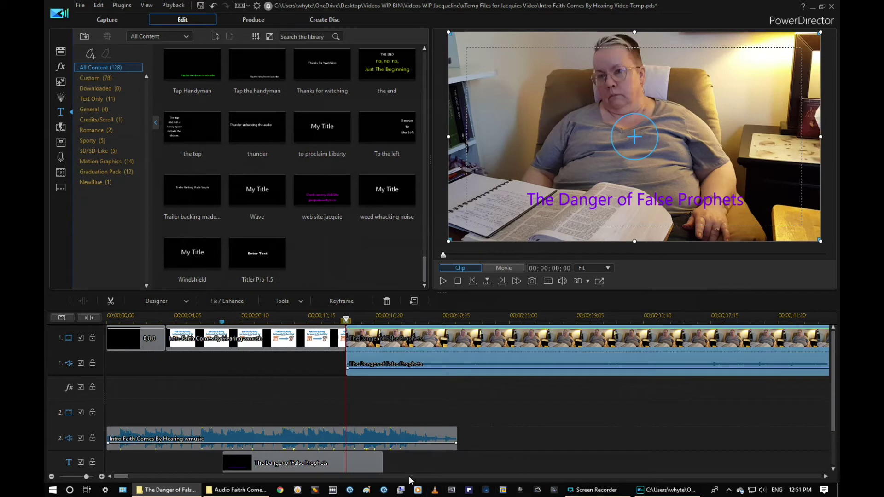
# Trim the end of the title clip to a length of about 7 seconds, finishing shortly before the intro clip ends
pyautogui.click(363, 462)
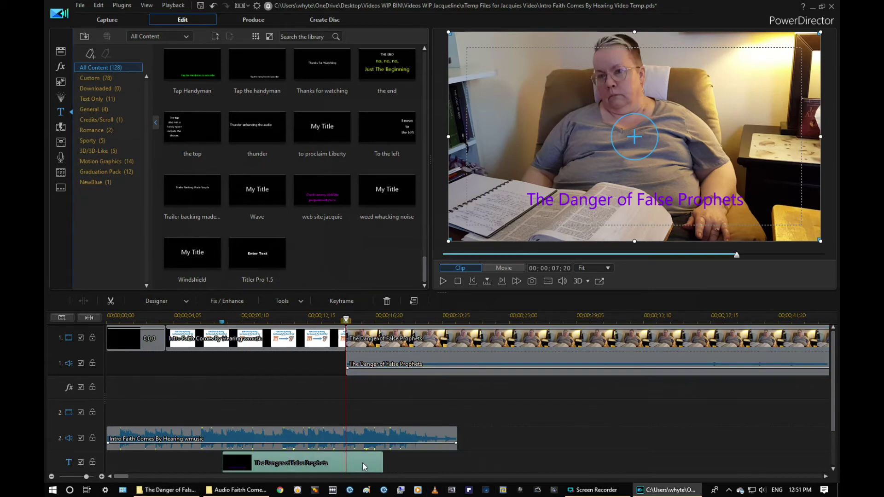
pyautogui.moveTo(383, 464); pyautogui.dragTo(337, 463)
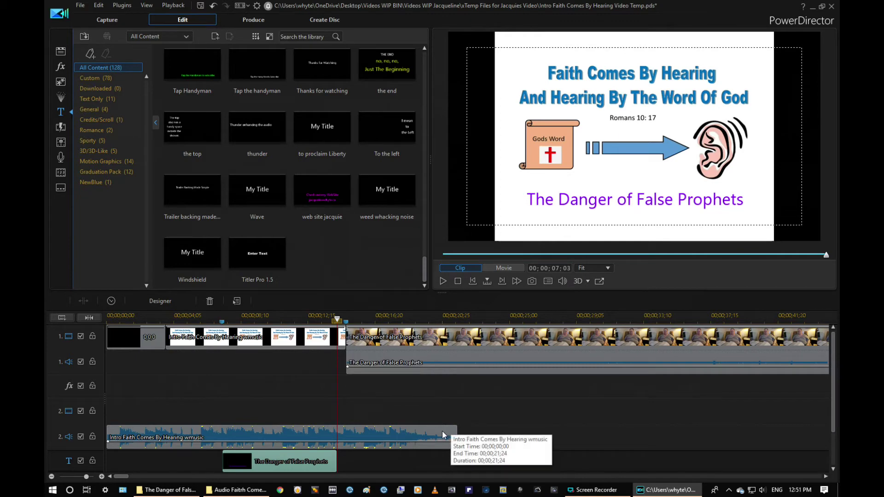
# Split the The Danger of False Prophets video at about 00;01;07;29, just before the speech begins in its waveform
pyautogui.moveTo(338, 319); pyautogui.dragTo(686, 364)
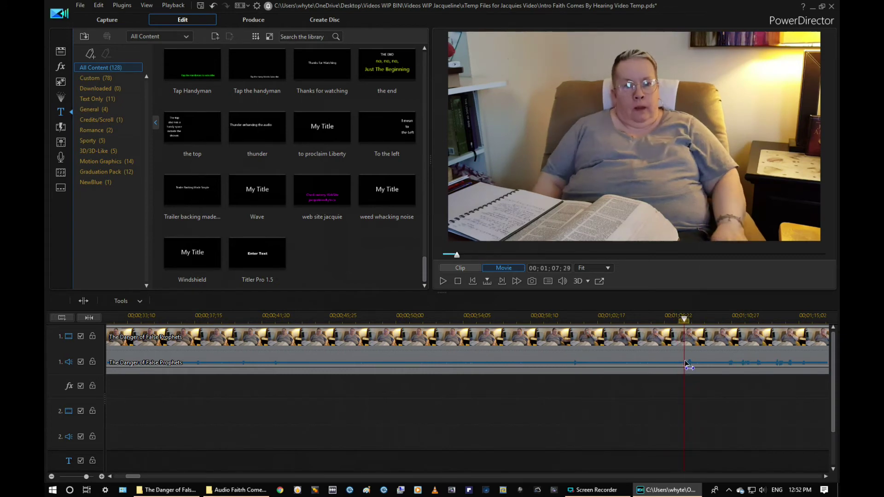
pyautogui.click(687, 363)
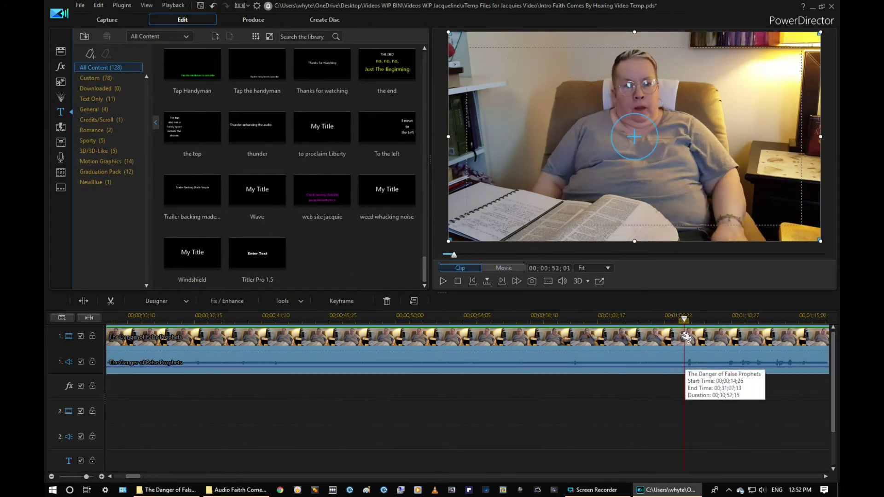
pyautogui.click(83, 301)
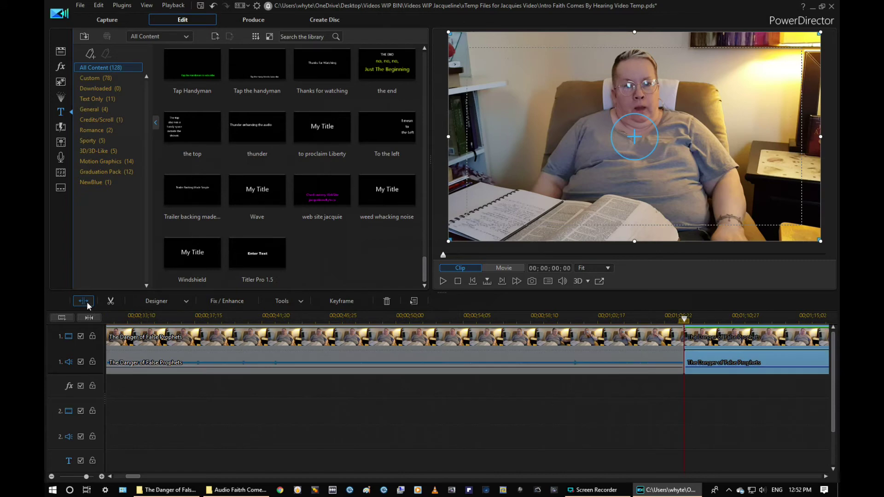
# Delete the video segment before the split using Remove, Fill Gap, and Move All Clips
pyautogui.click(517, 346)
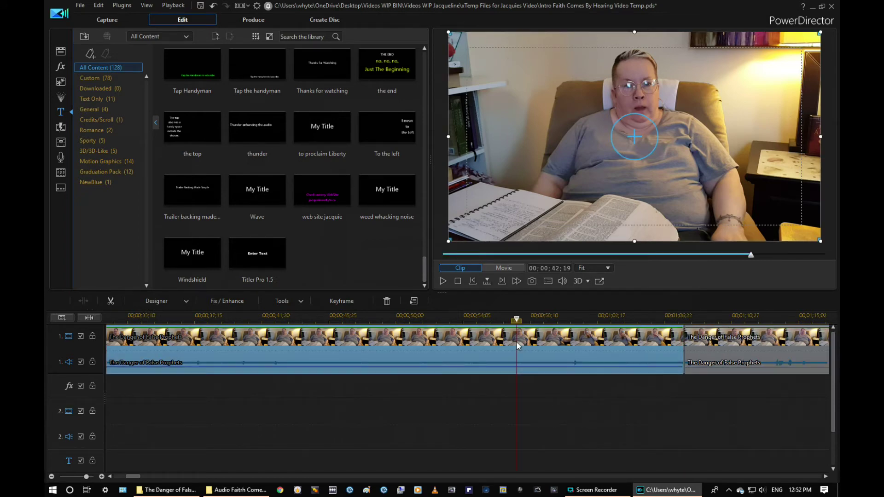
pyautogui.click(519, 343)
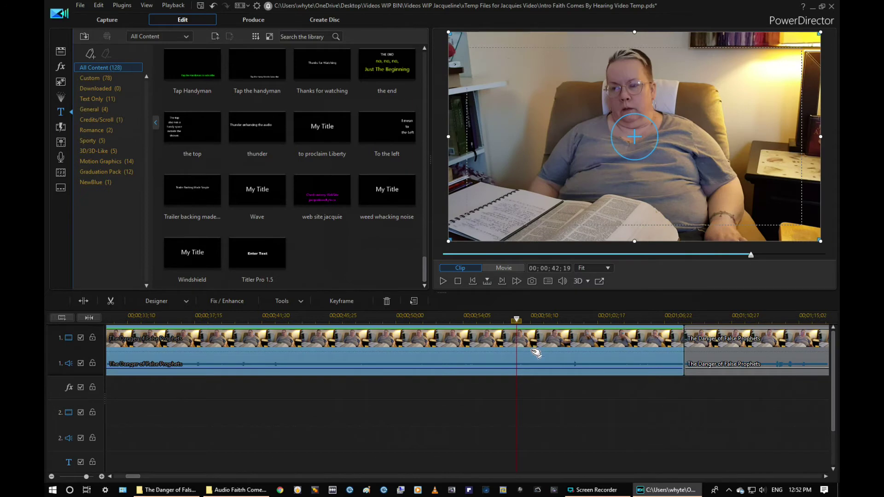
pyautogui.press('Delete')
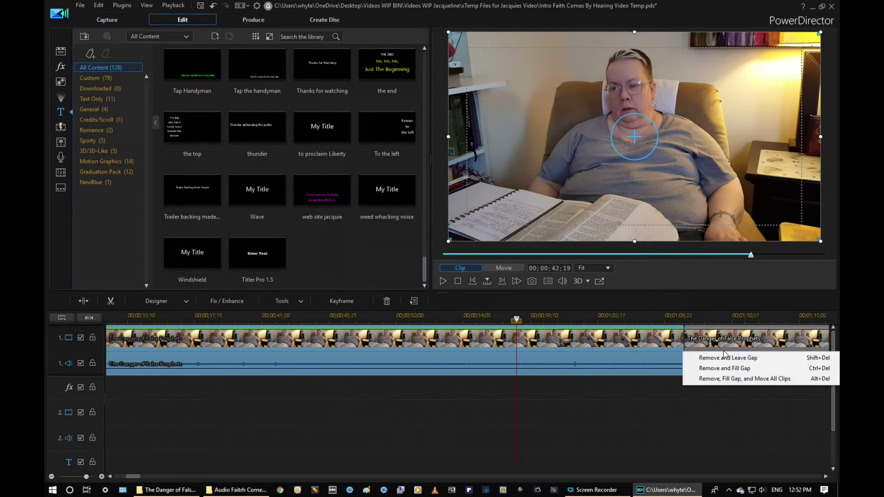
pyautogui.click(723, 379)
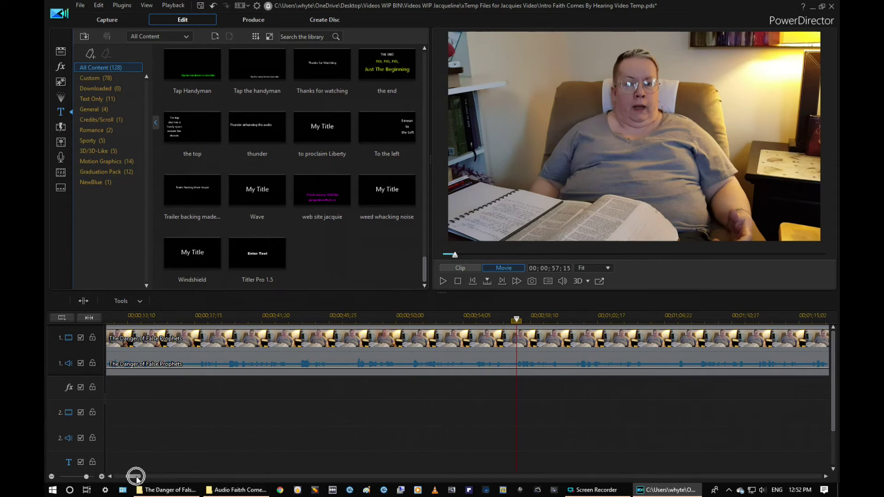
# Return to the start of the timeline and play a short passage of the trimmed main video to check it
pyautogui.moveTo(136, 477); pyautogui.dragTo(120, 477)
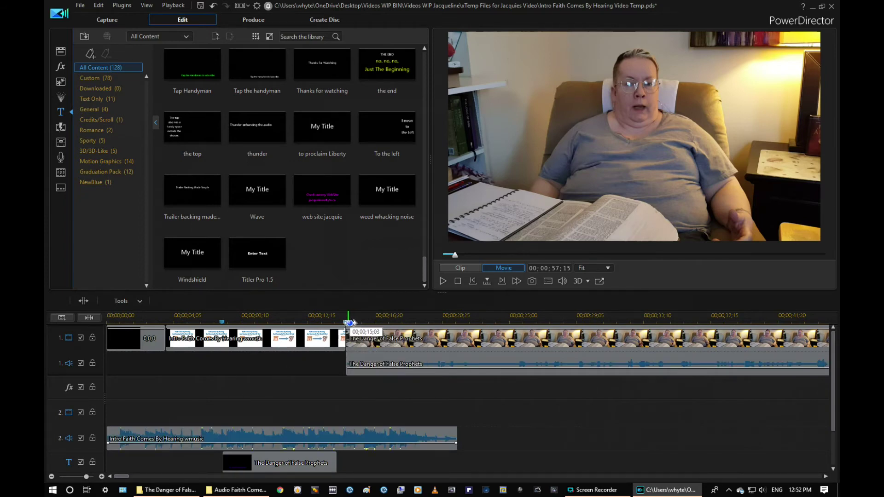
pyautogui.click(442, 280)
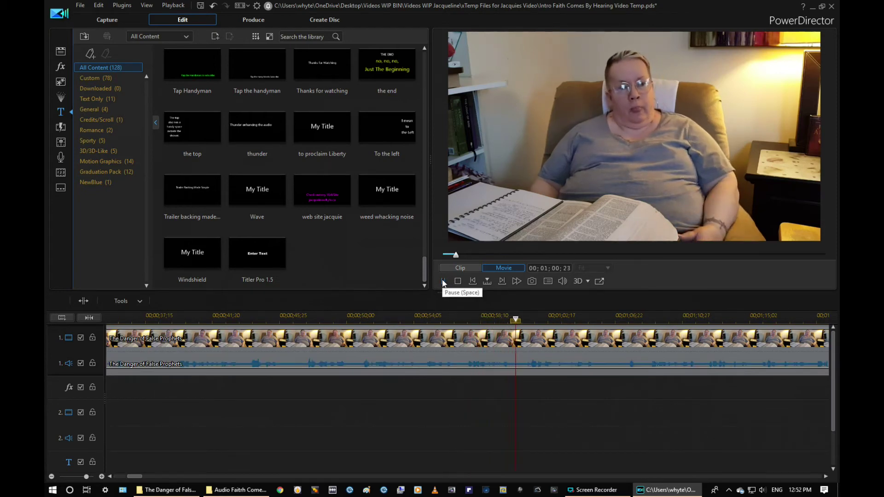
pyautogui.click(443, 281)
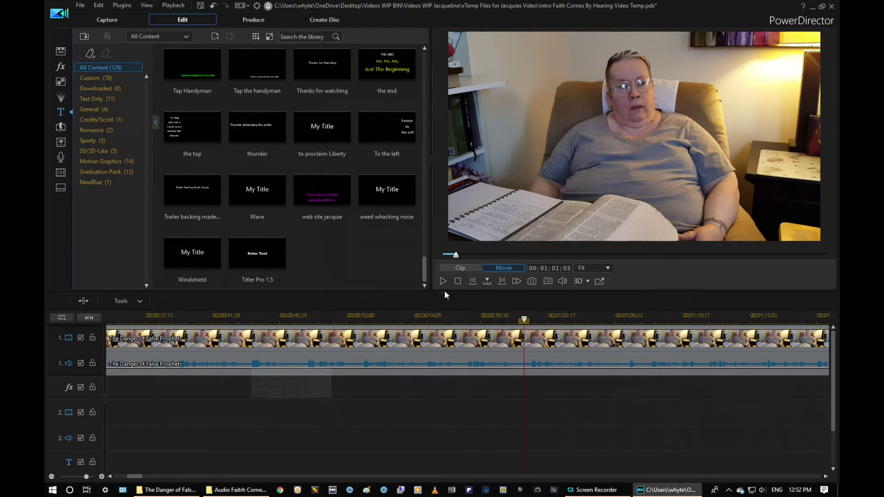
# Shift the main video on track 1 to start at about 00;00;19;25, leaving a gap after the intro clip
pyautogui.click(473, 281)
pyautogui.click(397, 338)
pyautogui.moveTo(397, 338); pyautogui.dragTo(554, 343)
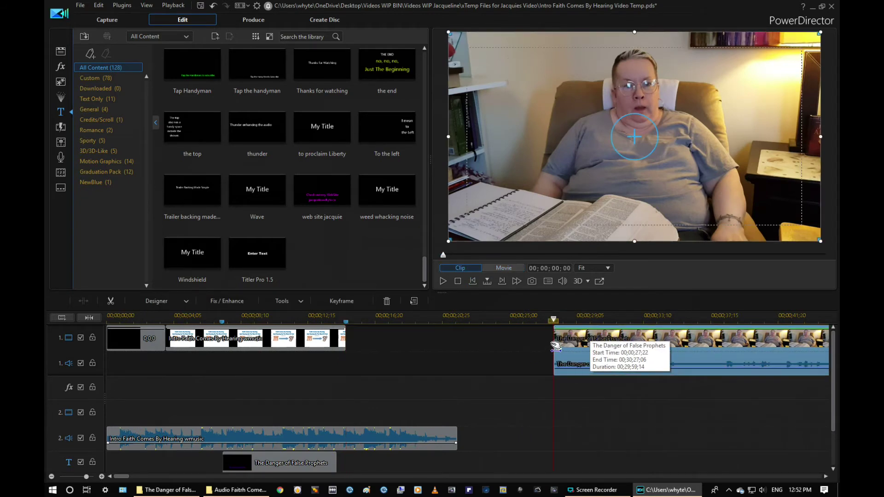
pyautogui.moveTo(555, 346); pyautogui.dragTo(425, 356)
# Play the main video to find where the talk begins and split it at about 00;00;30;08
pyautogui.click(444, 280)
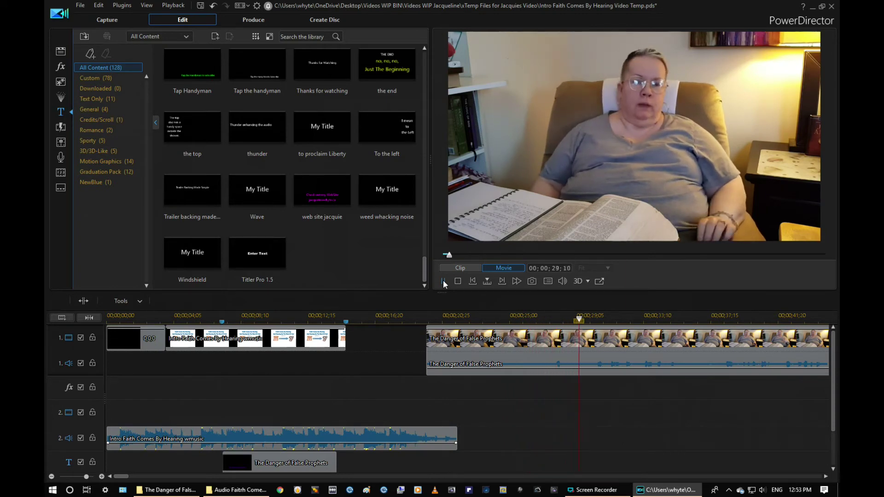
pyautogui.click(443, 280)
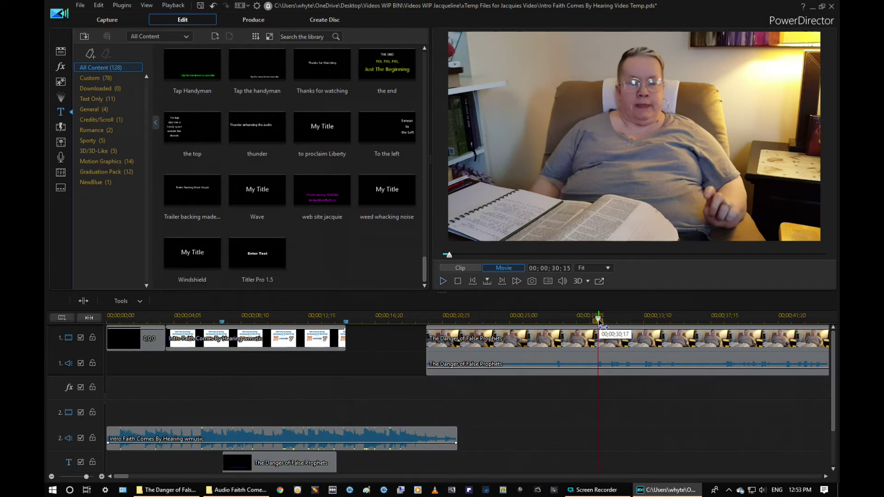
pyautogui.moveTo(600, 326); pyautogui.dragTo(594, 324)
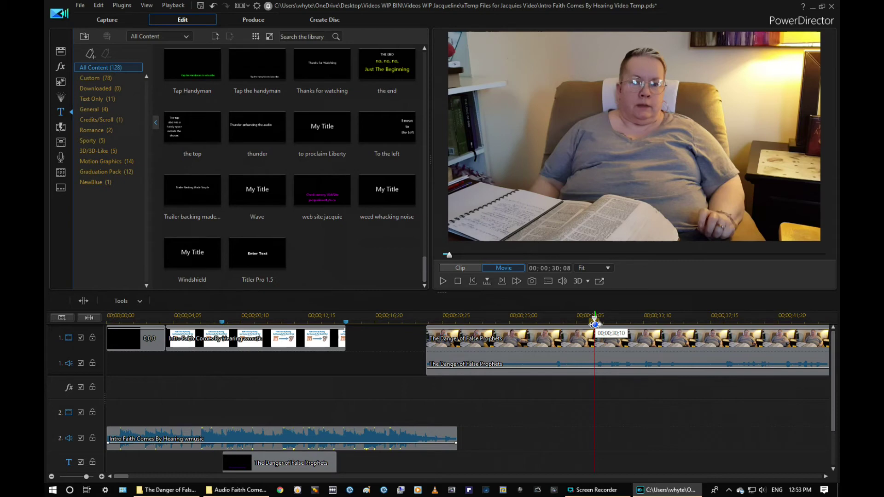
pyautogui.click(575, 354)
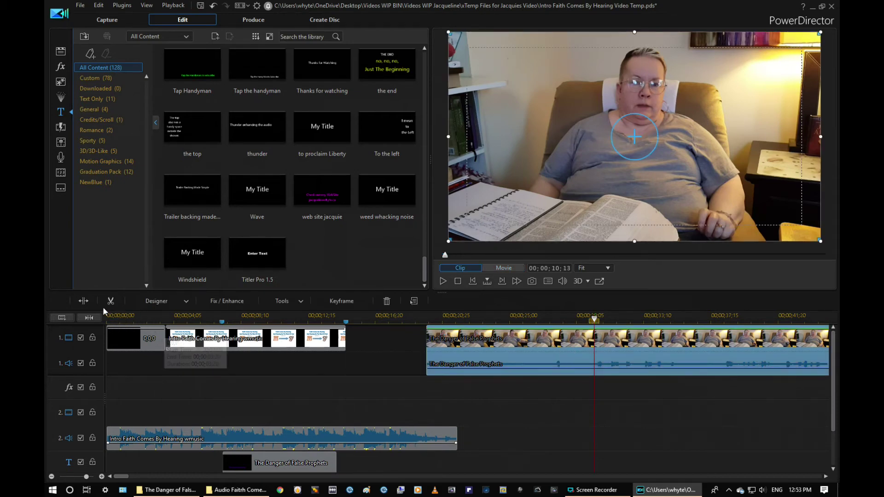
pyautogui.click(85, 302)
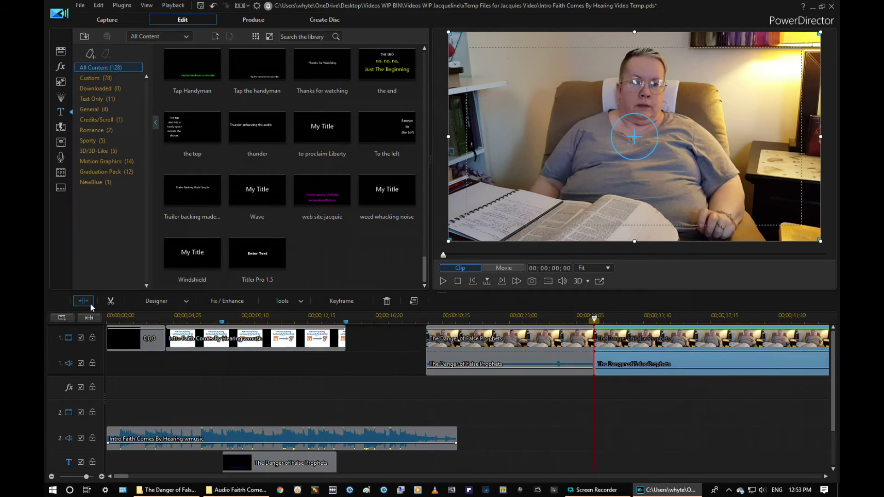
# Delete the short video segment before the new split and close the gap it leaves
pyautogui.click(518, 347)
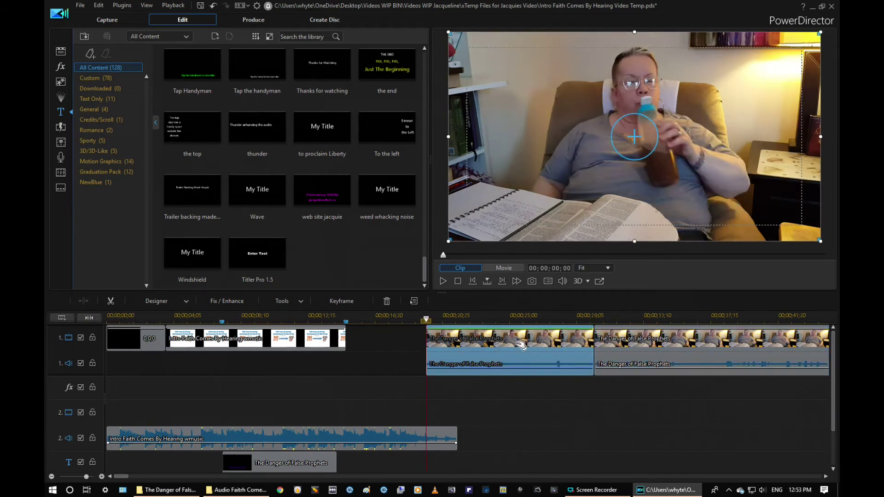
pyautogui.press('Delete')
pyautogui.click(619, 378)
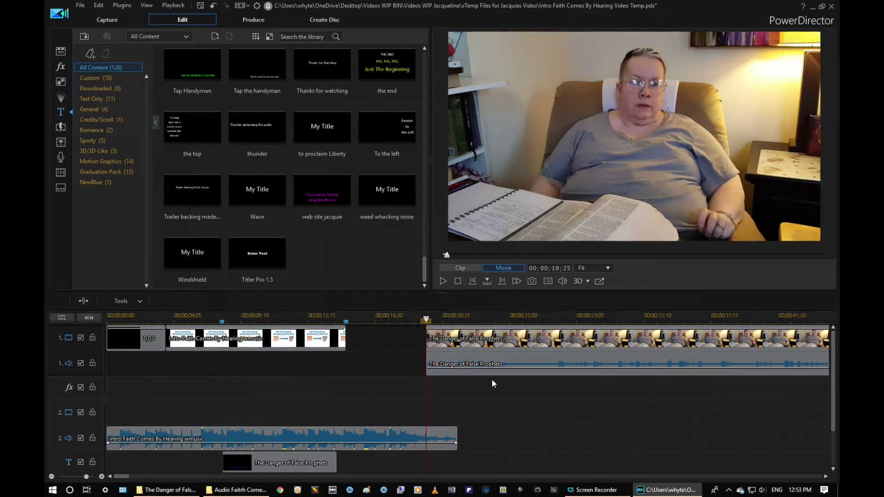
# Move the main video back against the end of the intro clip so it starts at 00;00;14;26
pyautogui.moveTo(426, 320); pyautogui.dragTo(349, 328)
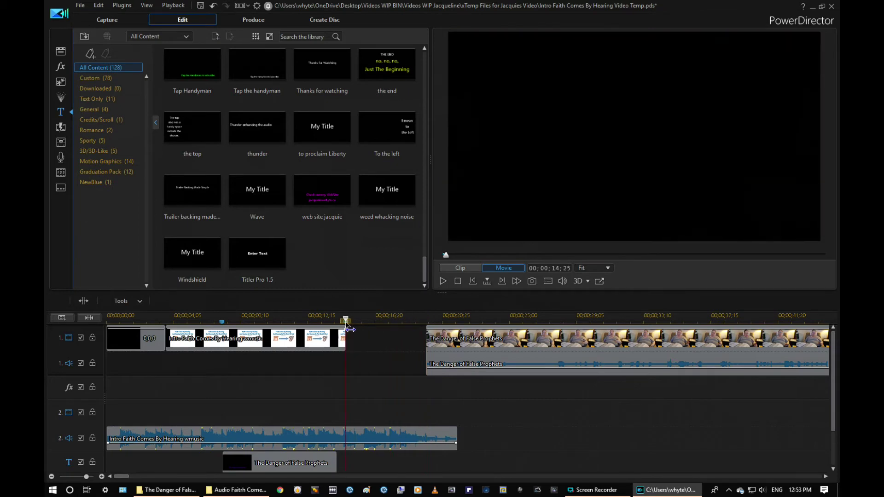
pyautogui.click(489, 351)
pyautogui.moveTo(432, 353); pyautogui.dragTo(413, 353)
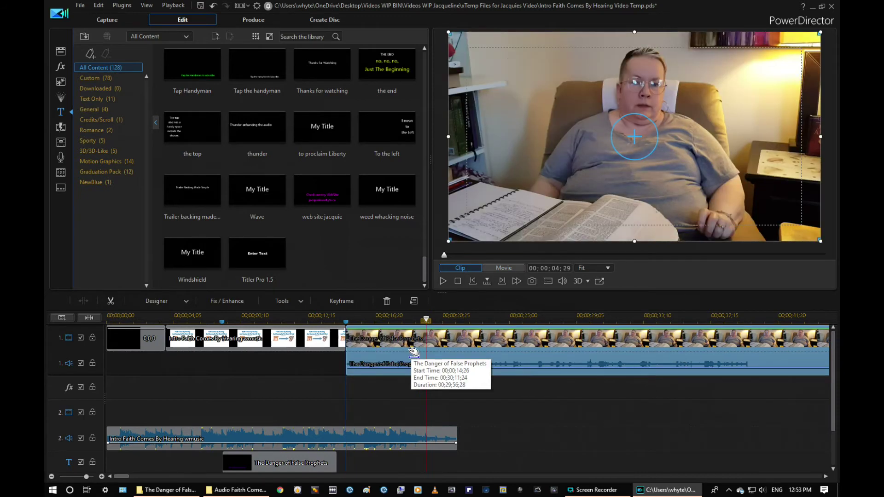
pyautogui.click(492, 392)
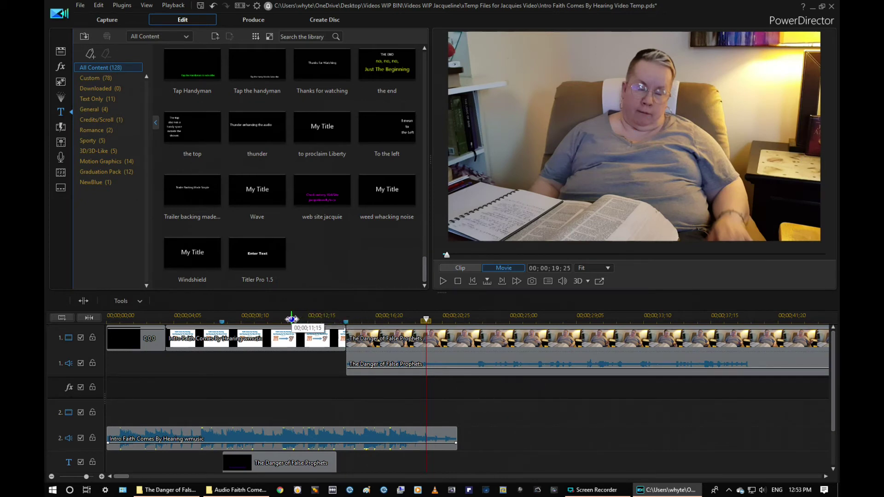
# Play the transition from the intro into the main video, starting at 00;00;11;15
pyautogui.click(292, 319)
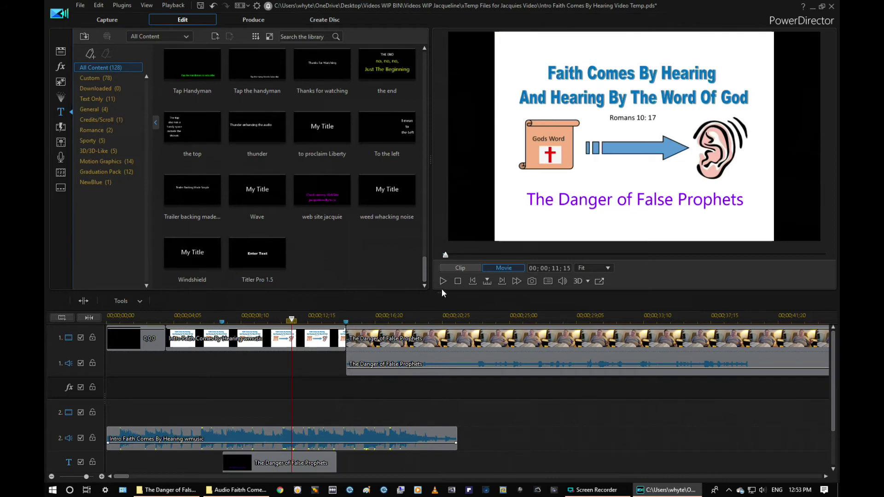
pyautogui.click(442, 281)
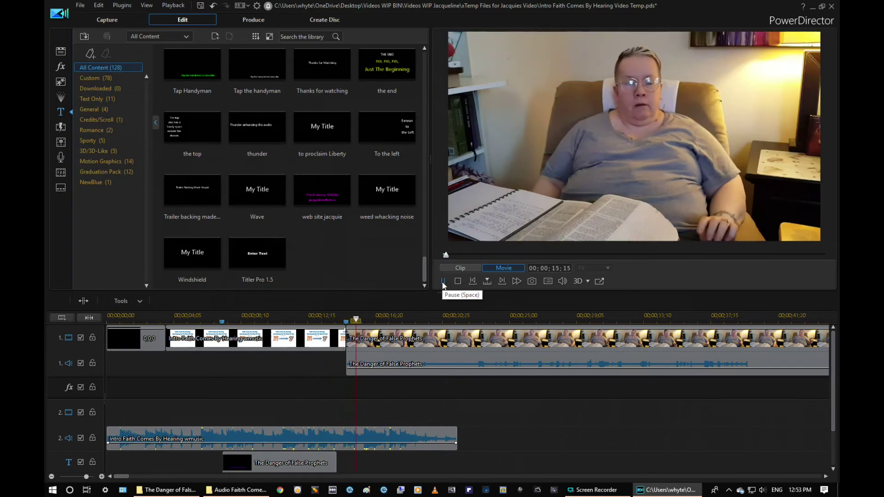
pyautogui.click(442, 282)
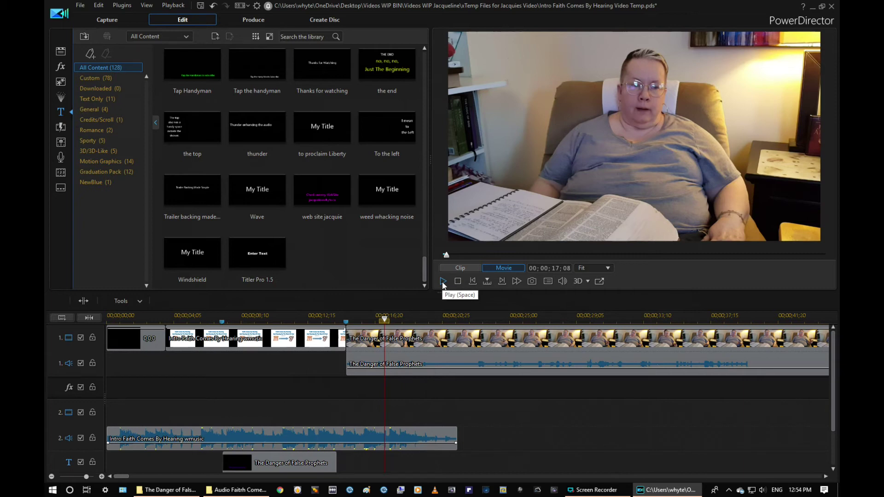
# Place the playhead at 00;00;14;26, where the main video starts, and select the music clip on audio track 2
pyautogui.click(346, 317)
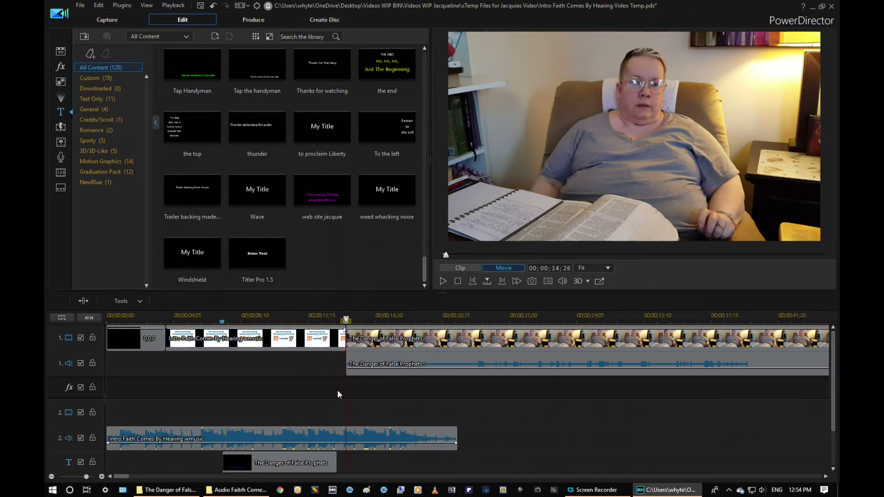
pyautogui.click(350, 439)
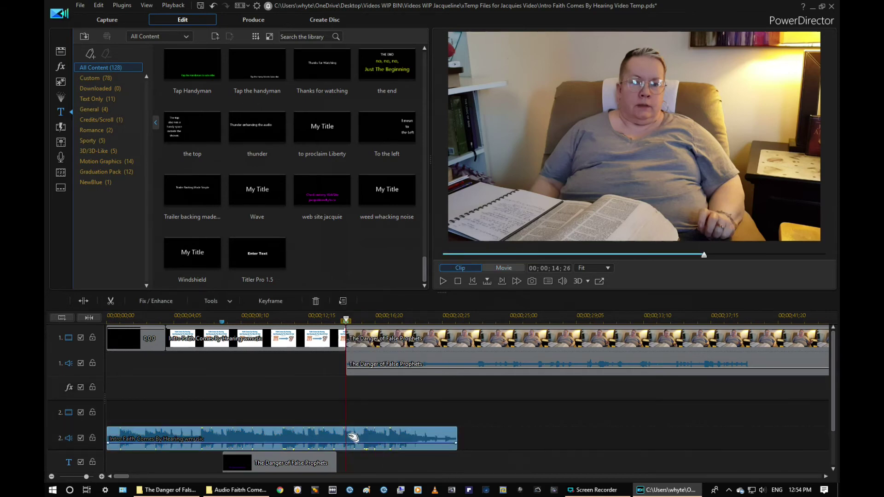
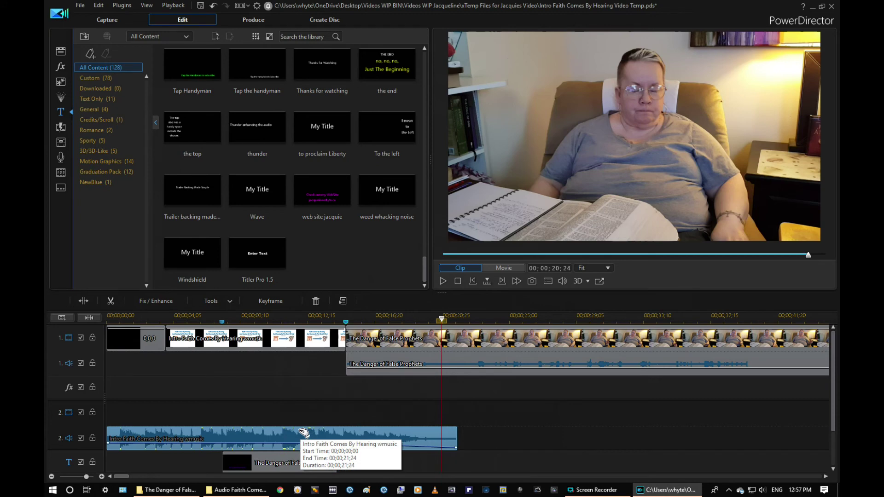
# Play from late in the intro into the main video to check the music's fading volume under the speech
pyautogui.click(303, 319)
pyautogui.click(443, 281)
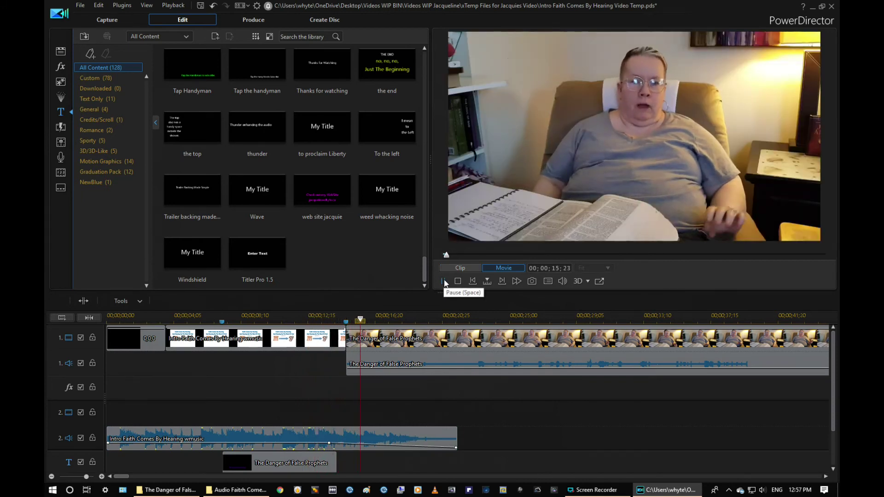
pyautogui.click(444, 281)
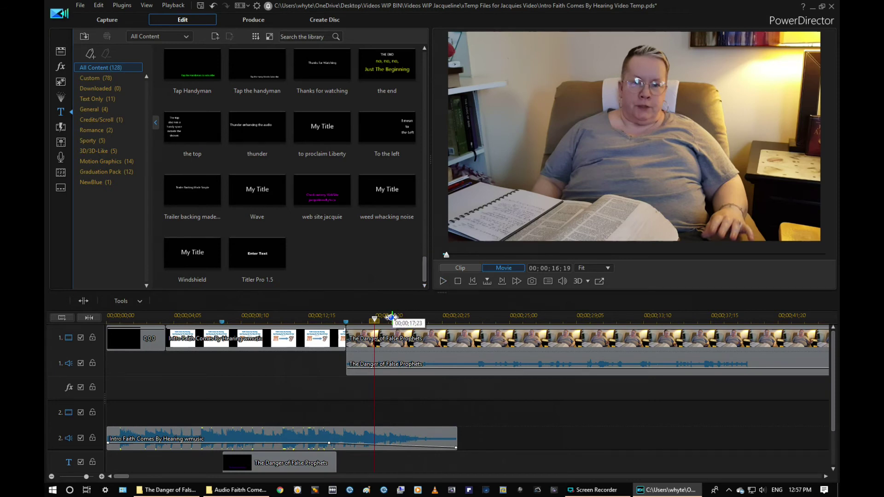
# Move the middle volume keyframe of the music clip on audio track 2 earlier, to 00;00;12;02
pyautogui.click(328, 442)
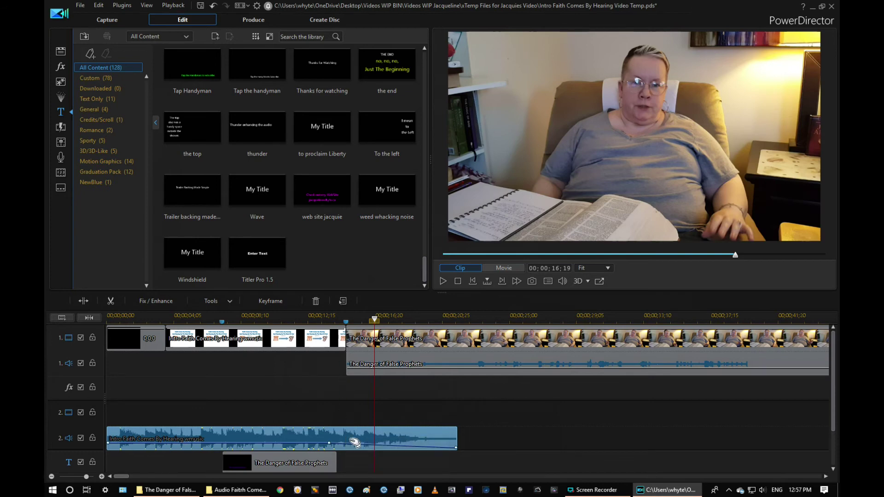
pyautogui.click(279, 301)
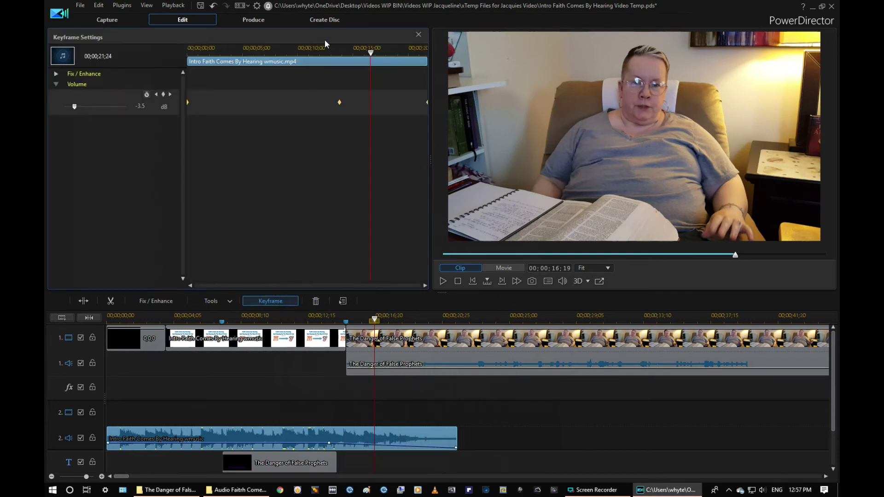
pyautogui.moveTo(370, 54); pyautogui.dragTo(321, 65)
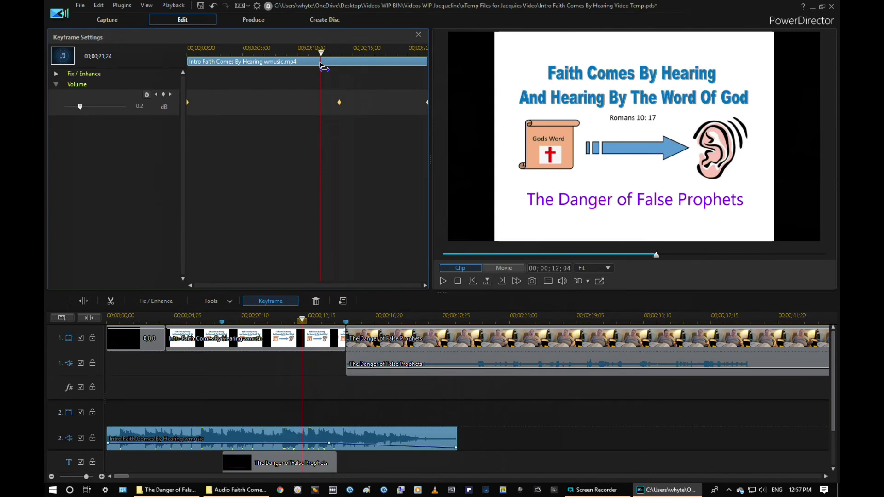
pyautogui.click(298, 448)
pyautogui.click(297, 444)
pyautogui.moveTo(339, 102); pyautogui.dragTo(321, 113)
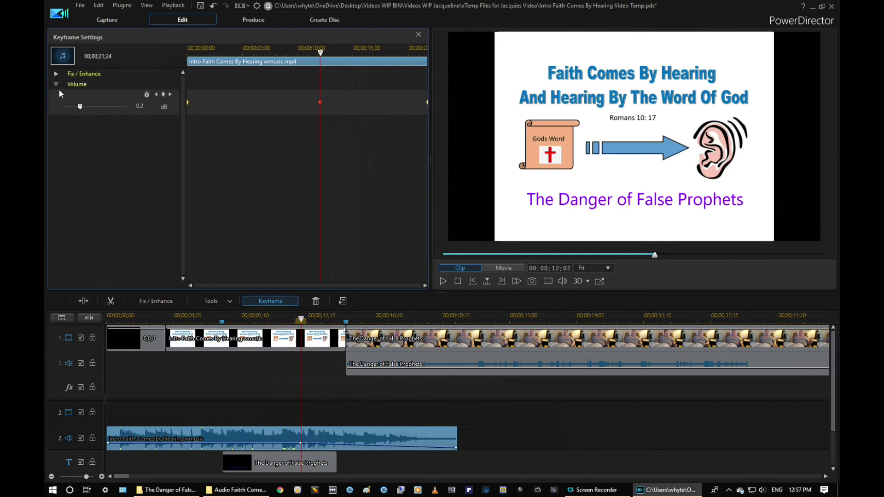
# Remove the music's volume keyframe at 00;00;12;02 and add a new one there at -6.8, on the fade line
pyautogui.click(163, 94)
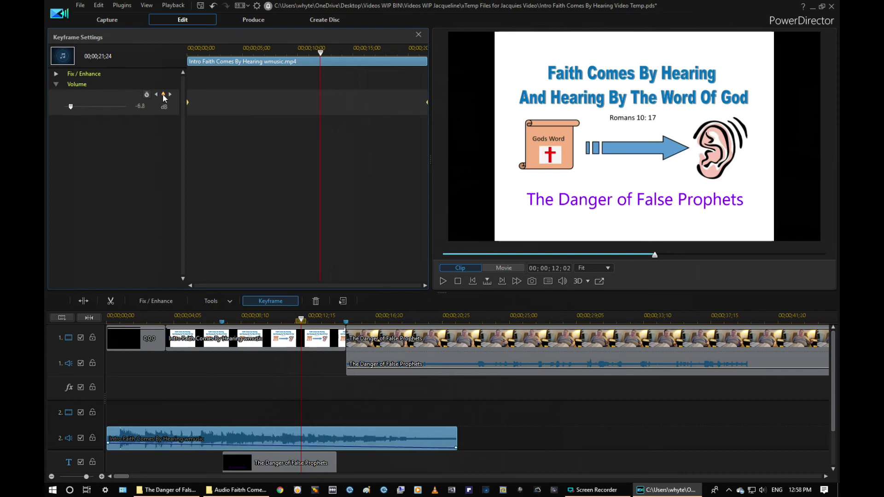
pyautogui.click(163, 94)
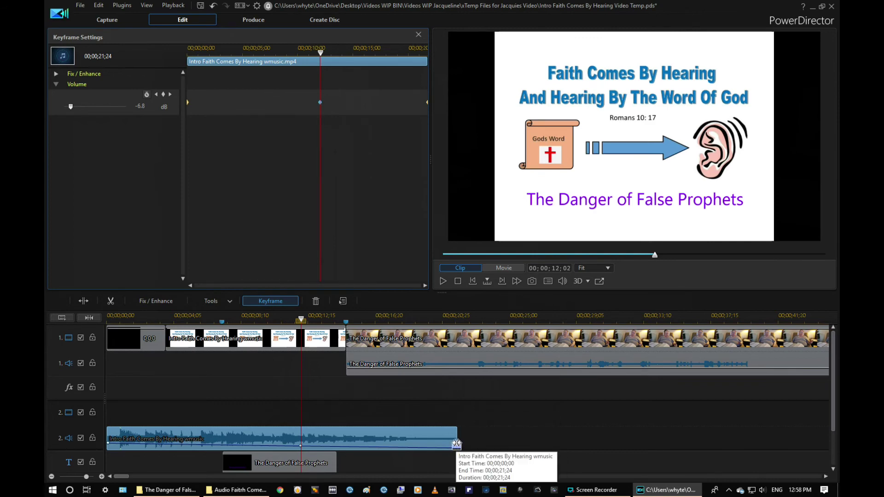
pyautogui.moveTo(457, 442); pyautogui.dragTo(485, 423)
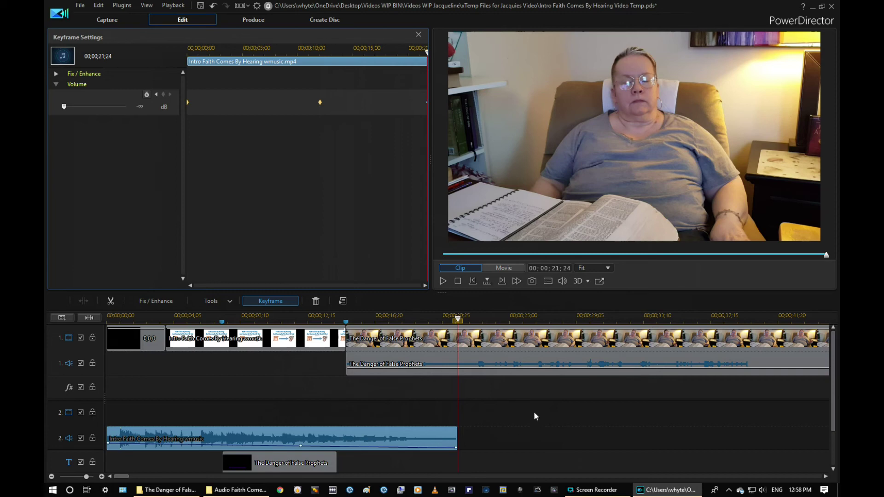
pyautogui.click(501, 413)
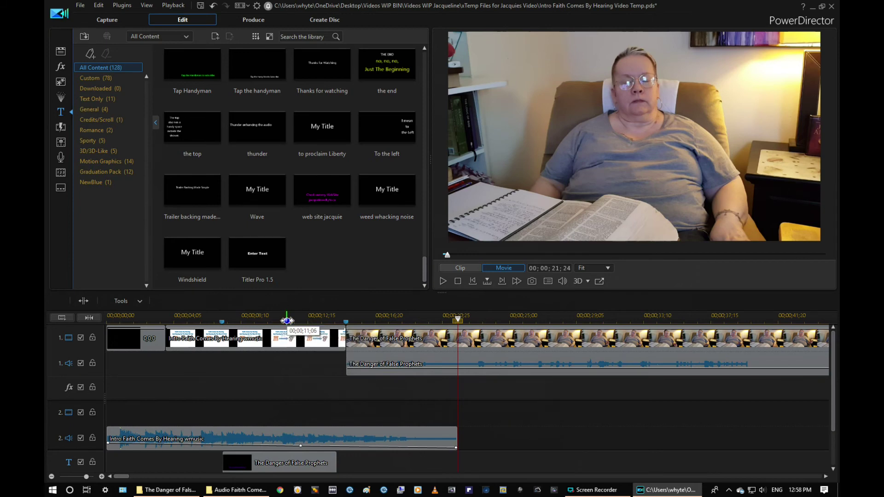
# Play from 00;00;11;06 into the main video to check the music's fade under the speech
pyautogui.click(286, 319)
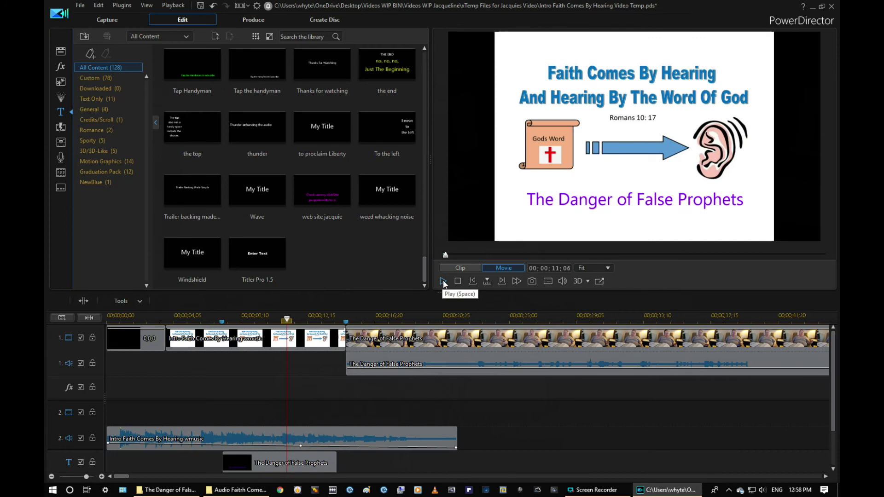
pyautogui.click(442, 280)
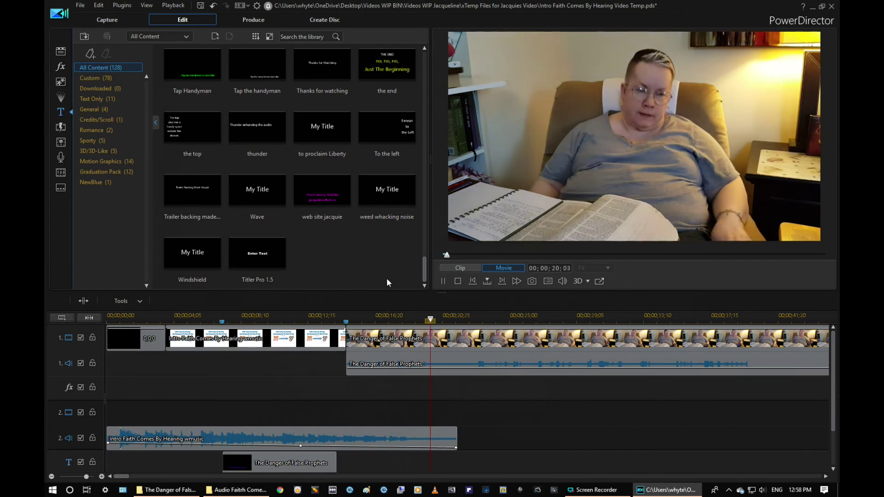
pyautogui.click(443, 281)
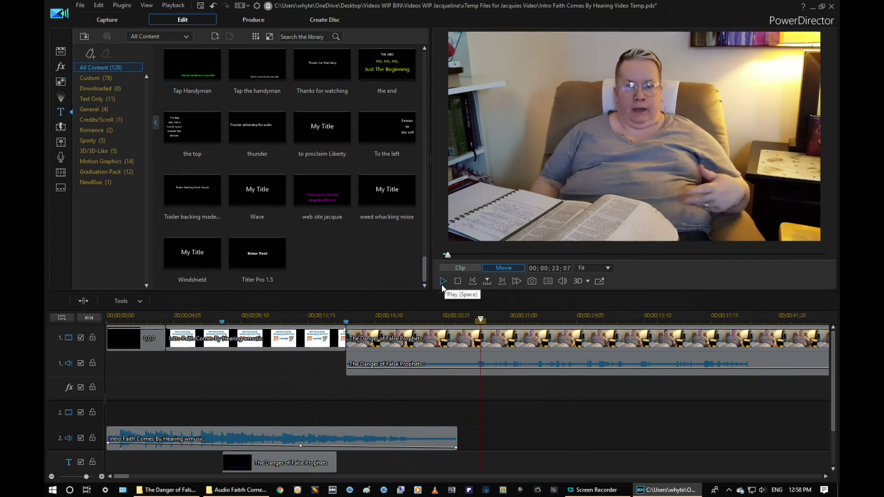
# Split the music clip on audio track 2 at 00;00;19;11 and delete the part after the cut
pyautogui.click(412, 436)
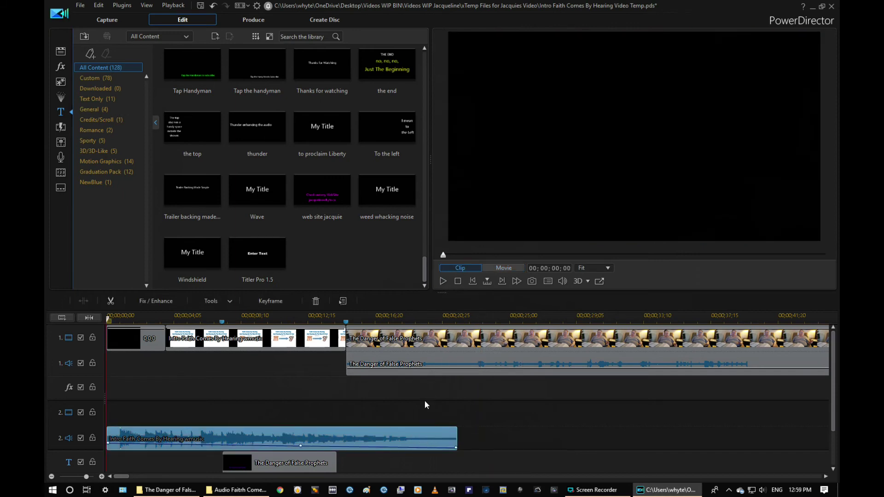
pyautogui.click(418, 318)
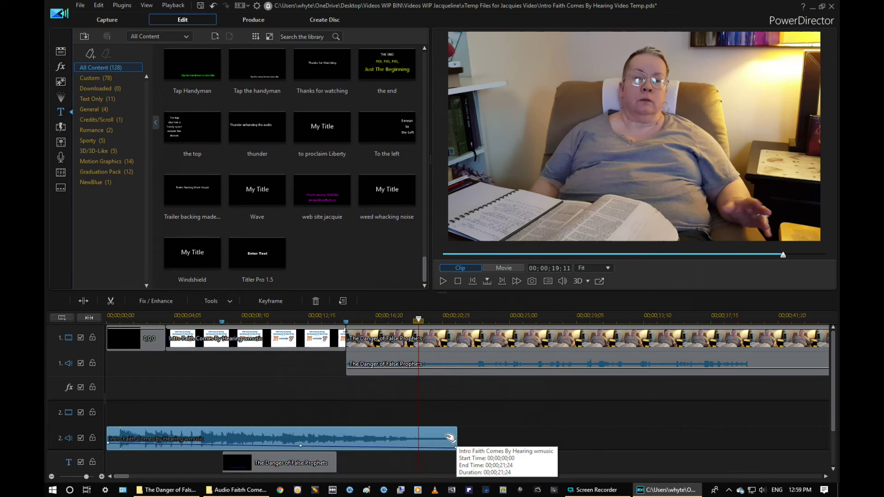
pyautogui.click(84, 300)
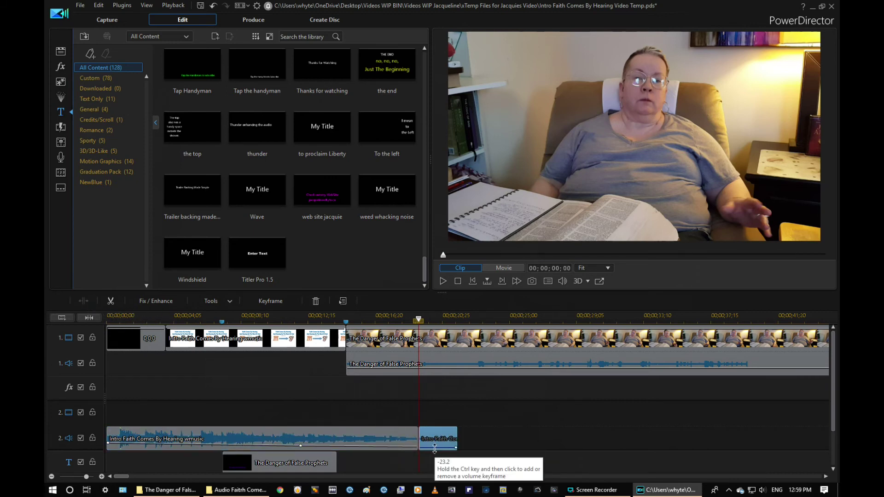
pyautogui.press('Delete')
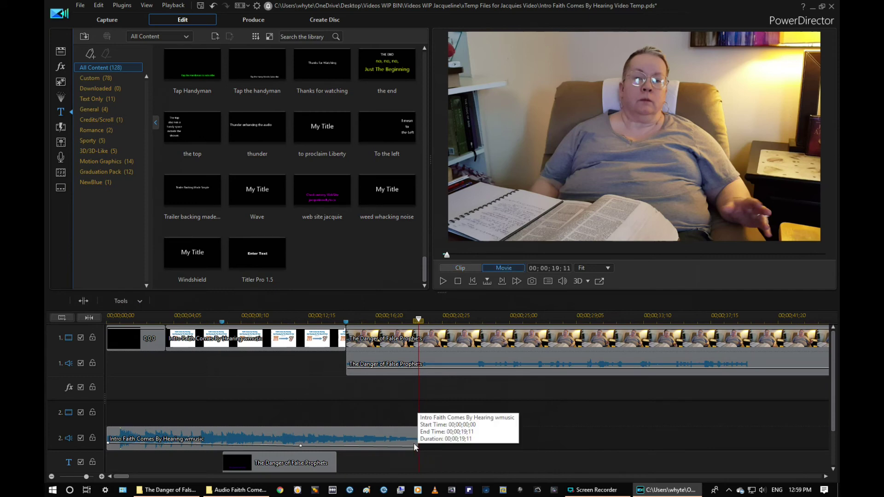
# Add a volume keyframe at the shortened music clip's end, 00;00;19;11, and lower it to silence (-∞)
pyautogui.click(410, 440)
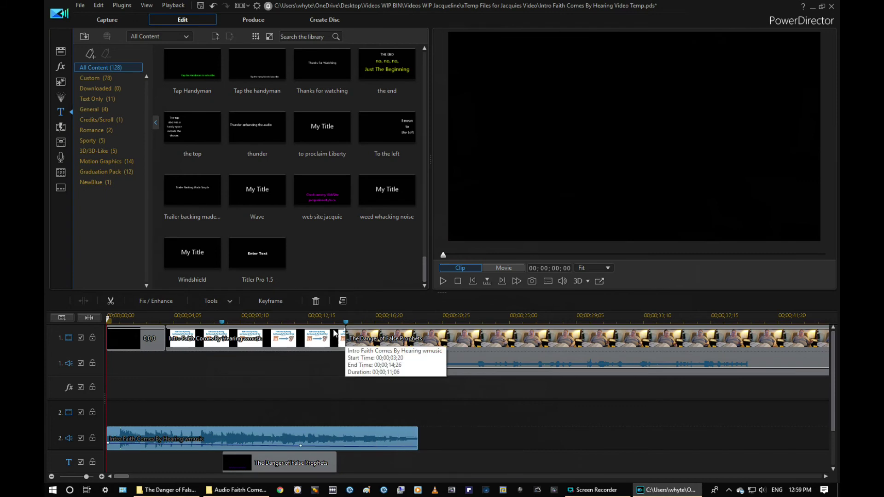
pyautogui.click(269, 303)
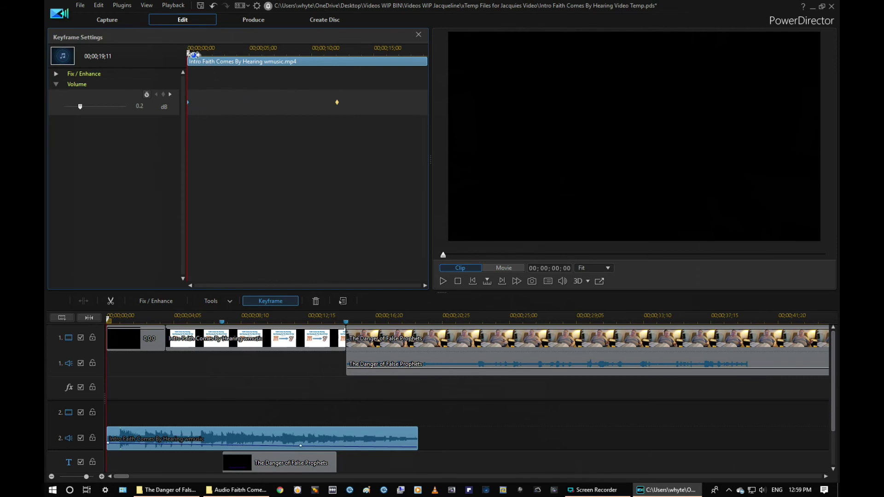
pyautogui.moveTo(188, 54); pyautogui.dragTo(443, 61)
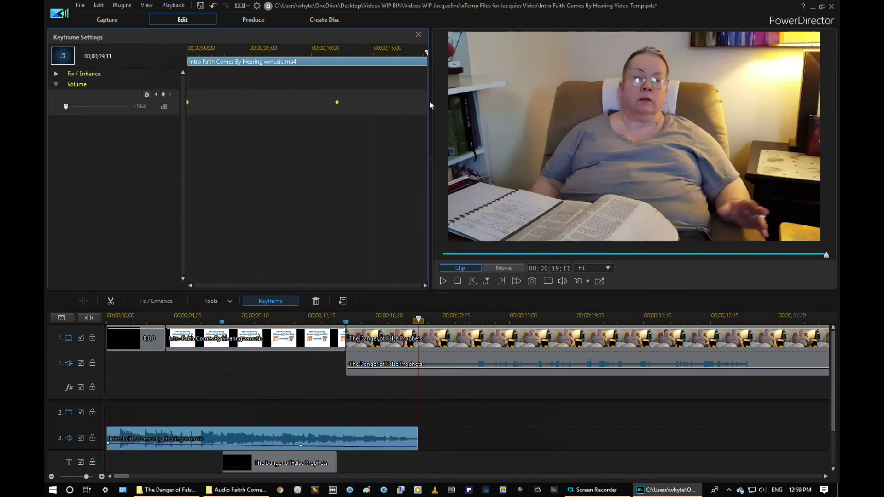
pyautogui.click(164, 94)
pyautogui.click(428, 444)
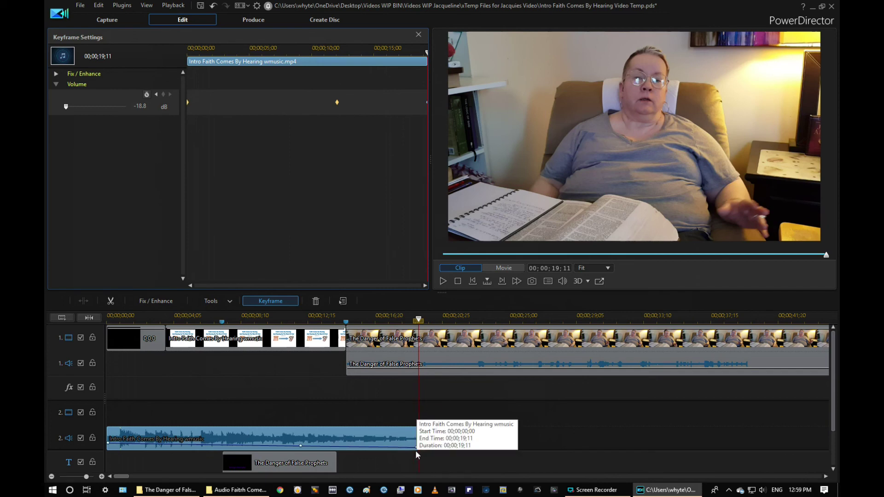
pyautogui.moveTo(416, 452)
pyautogui.moveTo(416, 452); pyautogui.dragTo(417, 453)
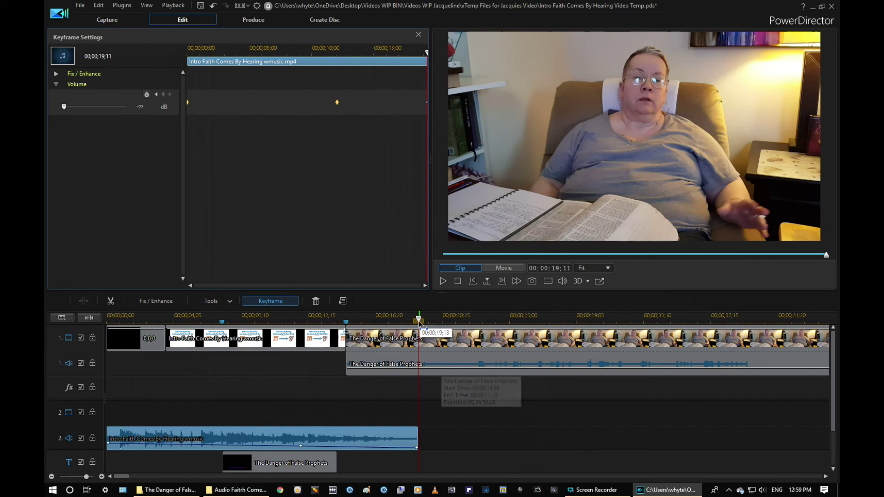
# Play from 00;00;11;02 past the end of the shortened music to check the fade-out
pyautogui.moveTo(418, 319); pyautogui.dragTo(382, 319)
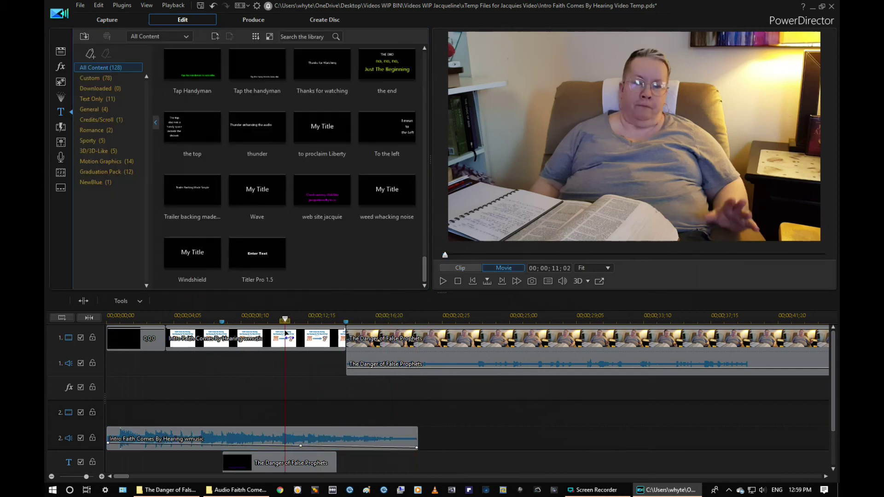
pyautogui.click(287, 336)
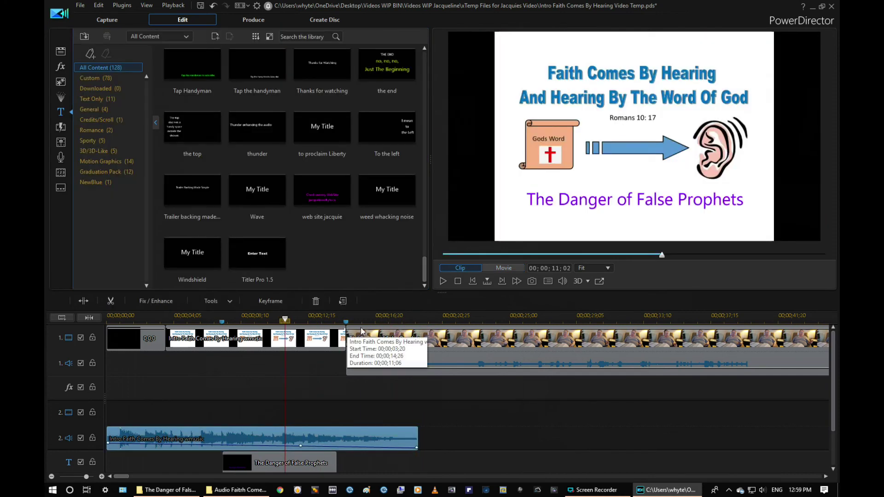
pyautogui.click(442, 281)
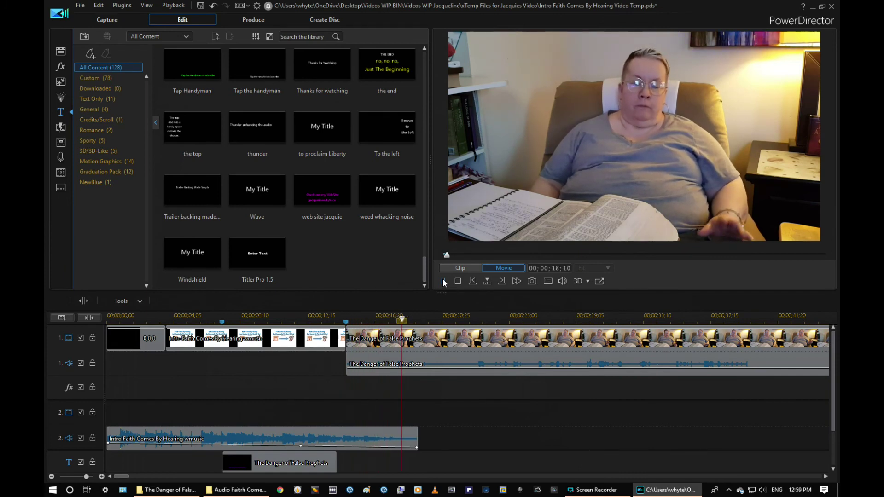
pyautogui.click(442, 281)
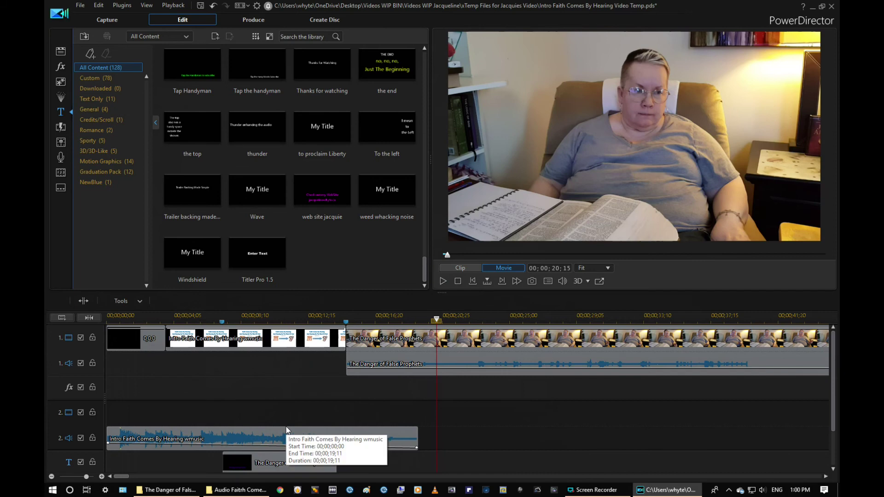
# Add Fade transitions to the start and the end of the "The Danger of False Prophets" title clip
pyautogui.click(277, 462)
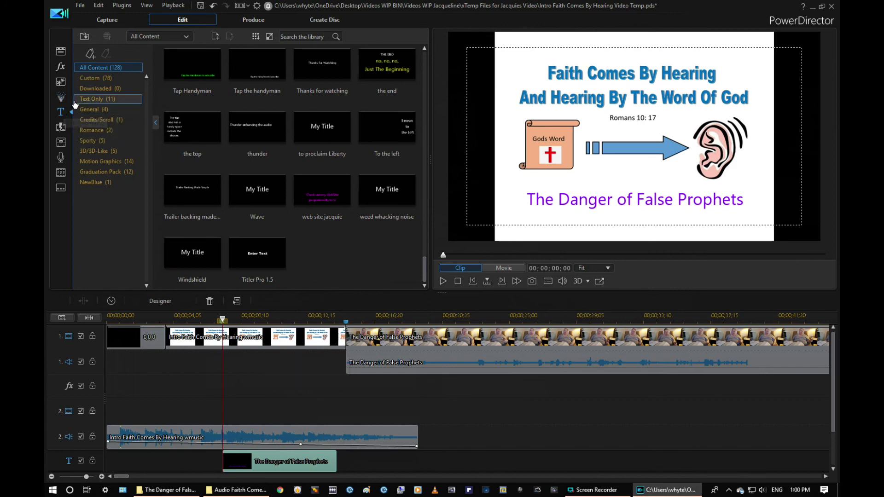
pyautogui.click(61, 127)
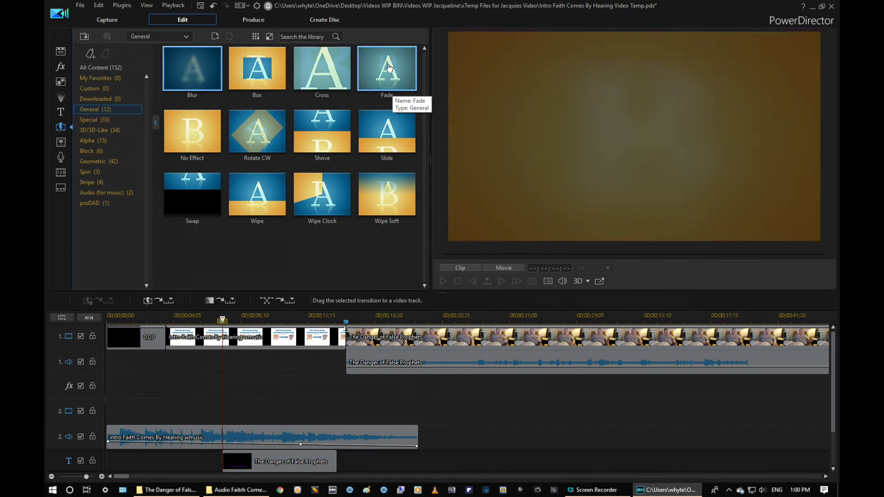
pyautogui.moveTo(389, 68); pyautogui.dragTo(235, 414)
pyautogui.moveTo(396, 81); pyautogui.dragTo(320, 420)
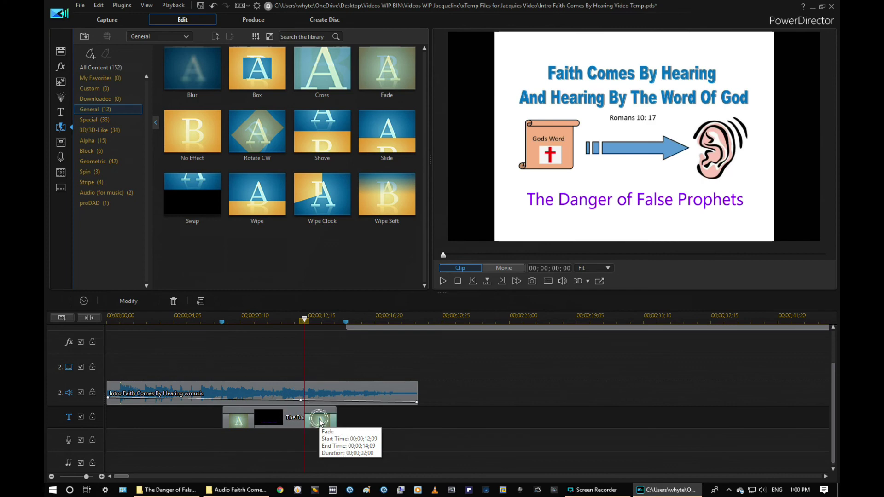
# Shorten the Fade transitions at both ends of the title clip to about one second each
pyautogui.click(307, 422)
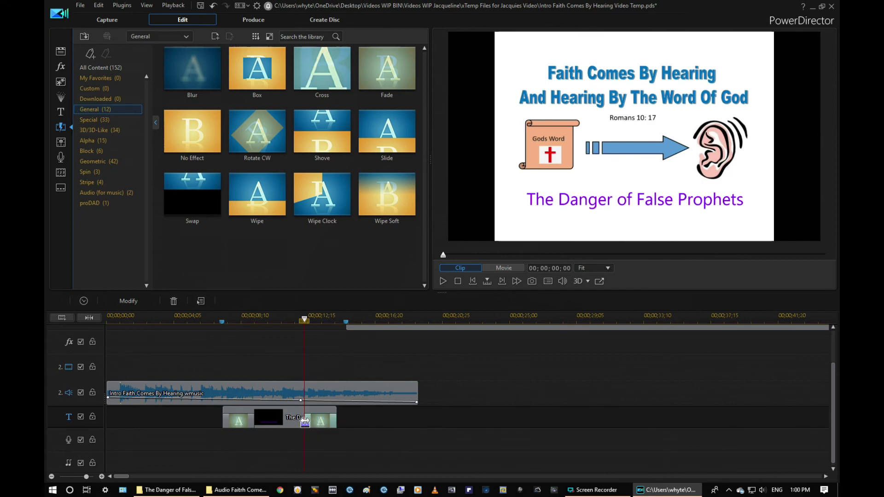
pyautogui.moveTo(307, 421); pyautogui.dragTo(320, 423)
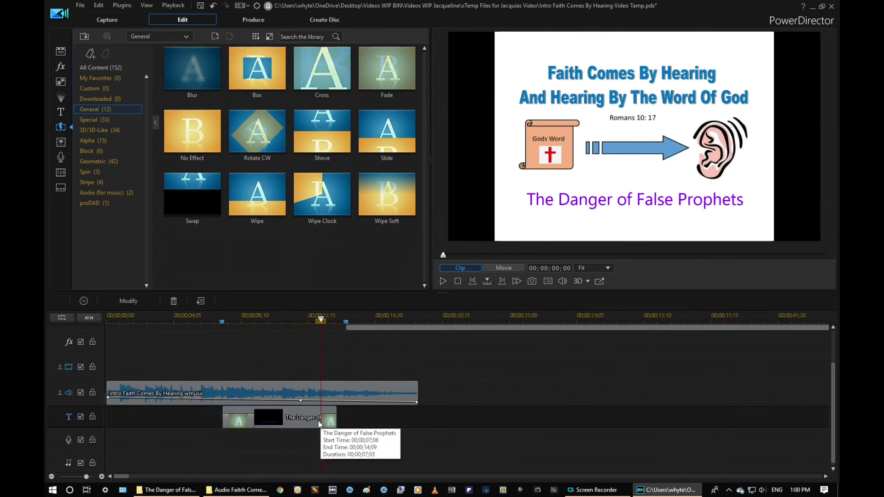
pyautogui.click(248, 418)
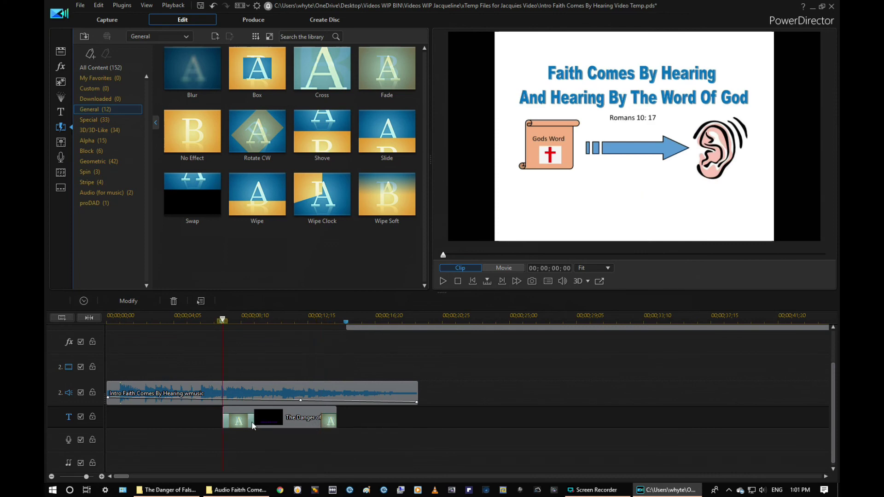
pyautogui.moveTo(254, 422); pyautogui.dragTo(240, 425)
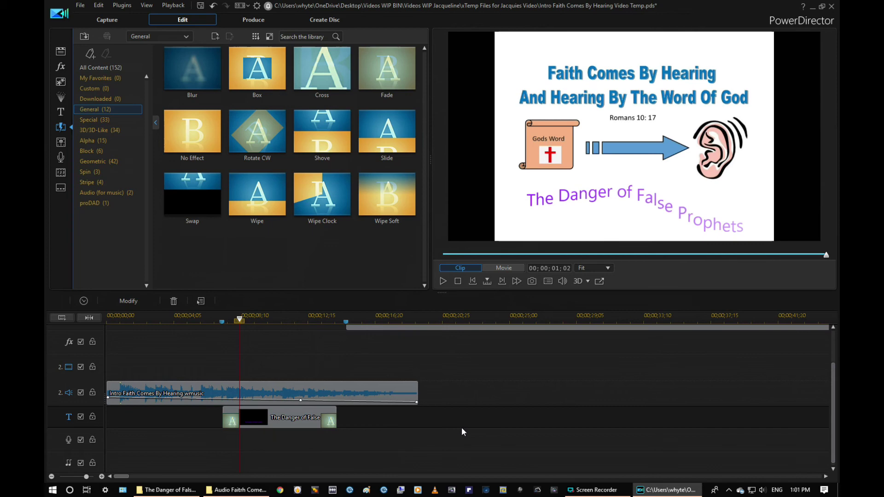
# Play from 00;00;05;25 into the main video to check the title's fades and the music's fade-out
pyautogui.moveTo(830, 392); pyautogui.dragTo(828, 328)
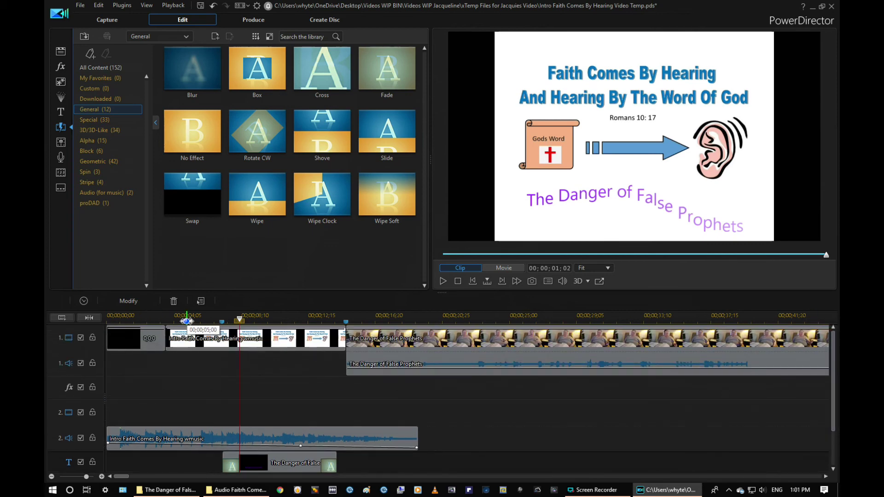
pyautogui.click(201, 325)
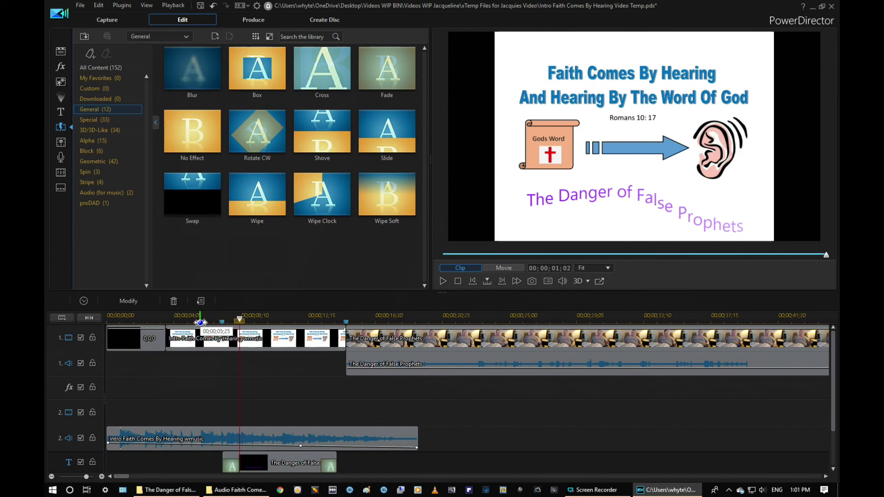
pyautogui.click(443, 281)
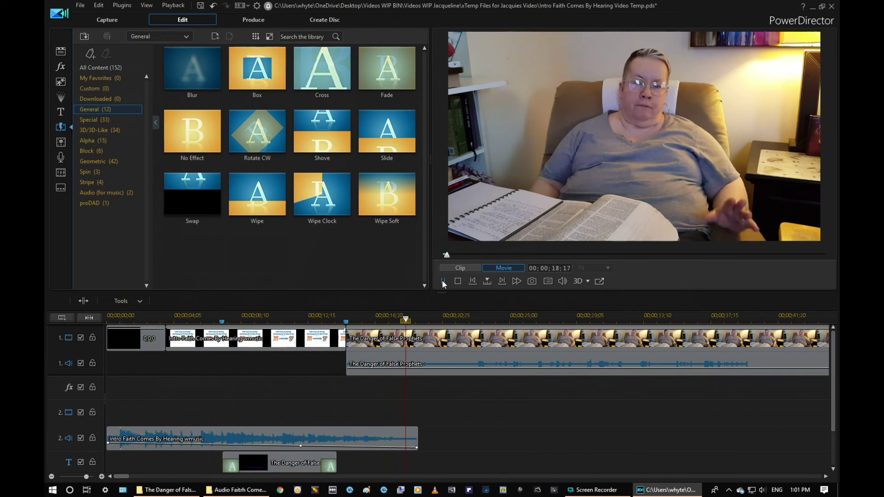
pyautogui.click(442, 281)
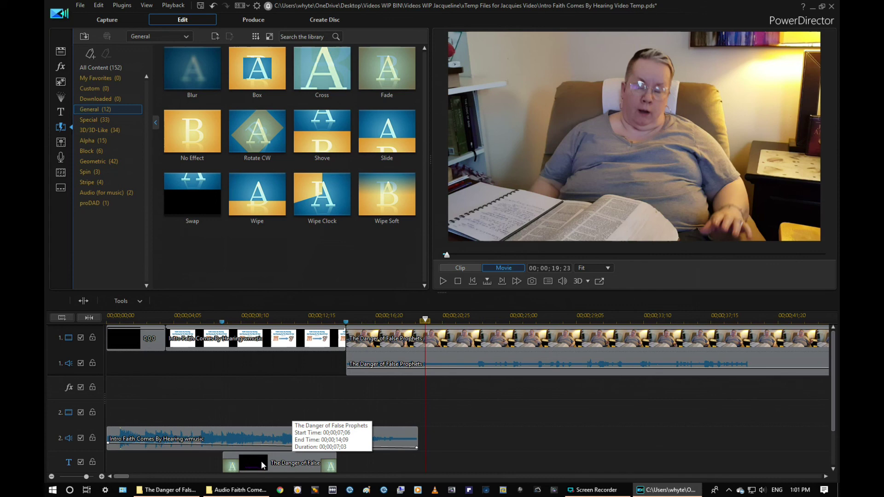
# Move the "The Danger of False Prophets" video to start at 00;00;30;23 and its title clip to 00;00;31;13, clear of the intro
pyautogui.click(287, 463)
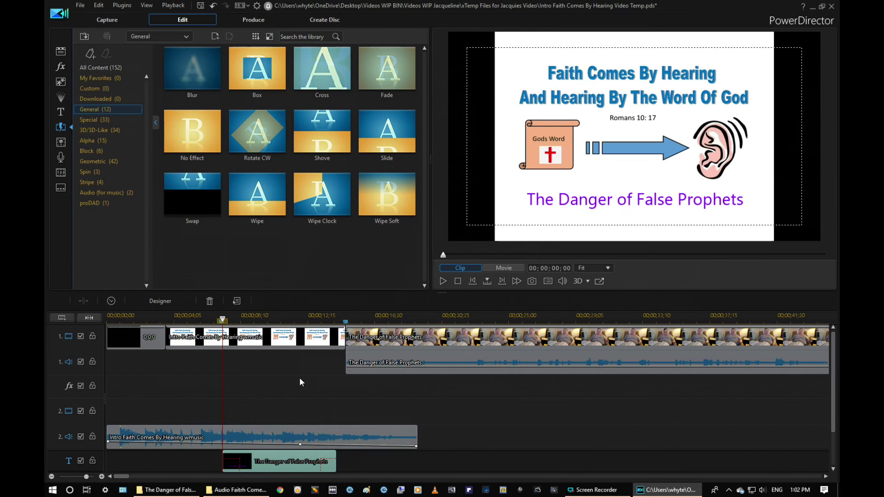
pyautogui.click(439, 348)
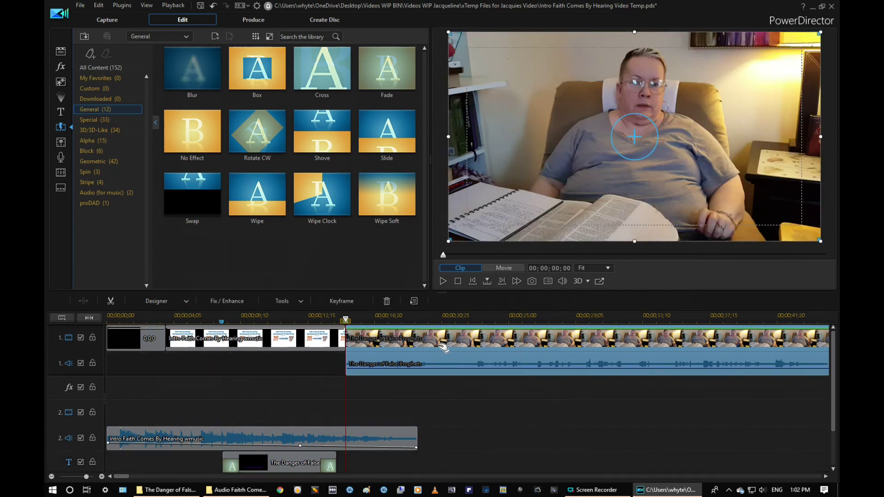
pyautogui.moveTo(427, 351); pyautogui.dragTo(683, 352)
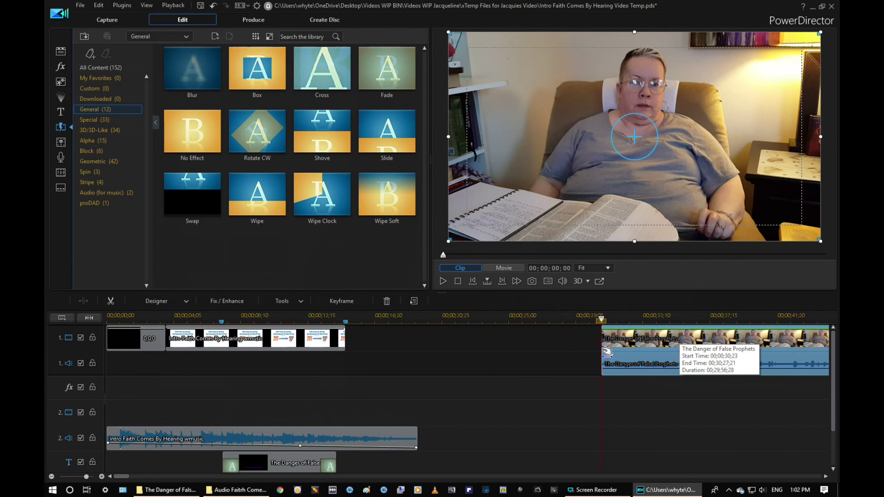
pyautogui.click(271, 469)
pyautogui.moveTo(645, 453); pyautogui.dragTo(660, 460)
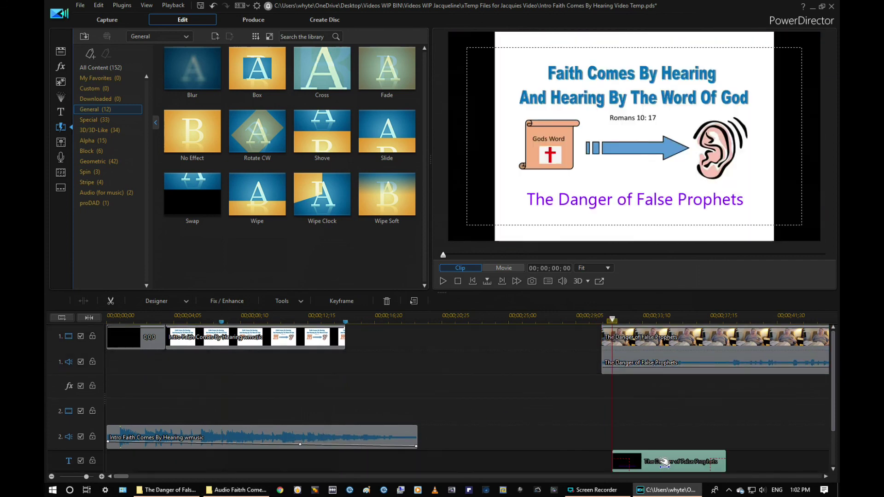
pyautogui.click(455, 388)
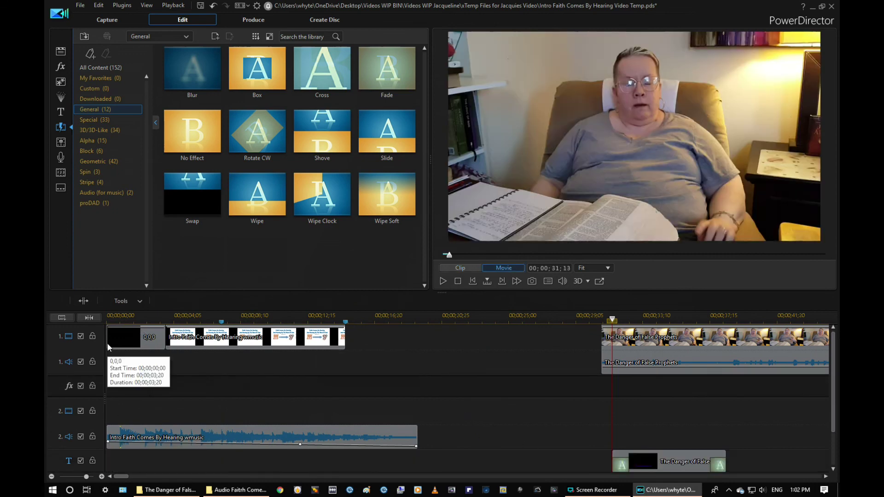
# Play the intro from its beginning past the end of the intro clip to check it without the title and main video
pyautogui.click(110, 317)
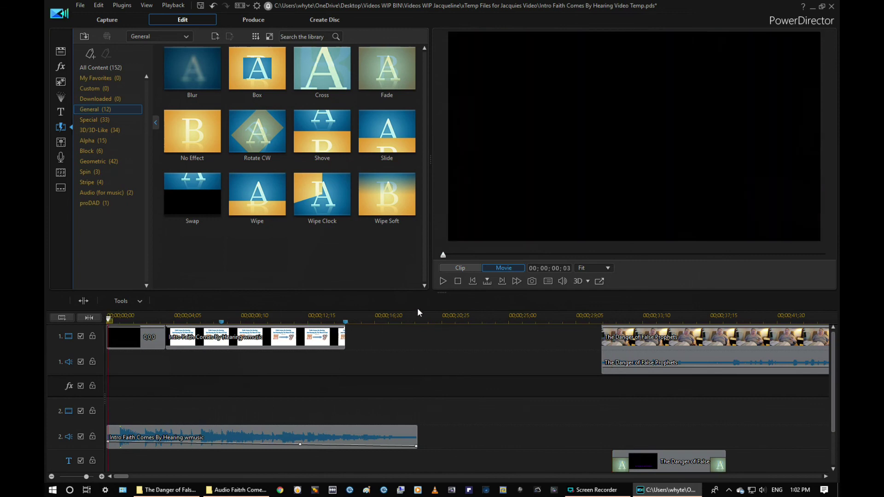
pyautogui.click(443, 280)
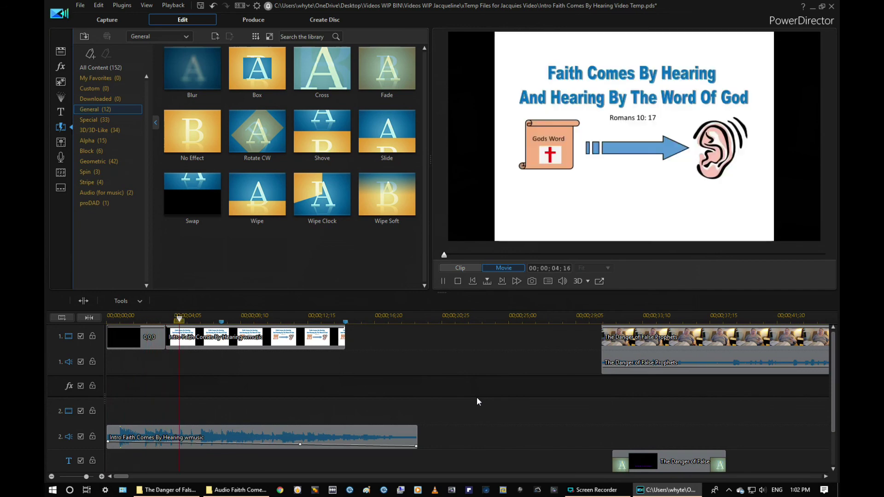
pyautogui.click(444, 281)
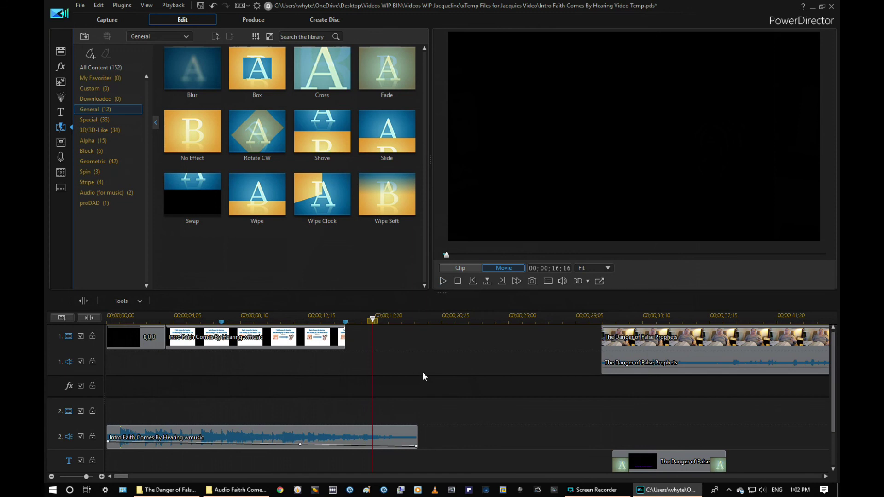
pyautogui.moveTo(373, 324); pyautogui.dragTo(419, 336)
# Return the title clip to its place over the intro, and move it out again into the empty gap before the main video
pyautogui.click(633, 457)
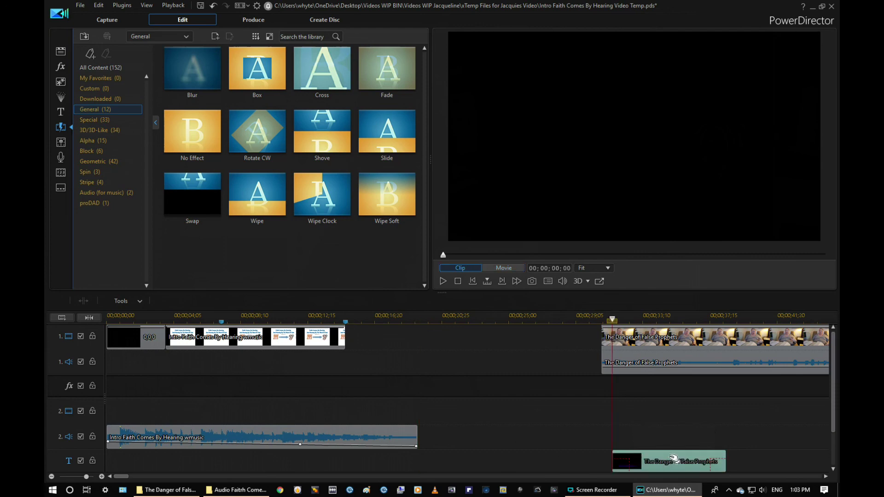
pyautogui.moveTo(351, 482); pyautogui.dragTo(286, 462)
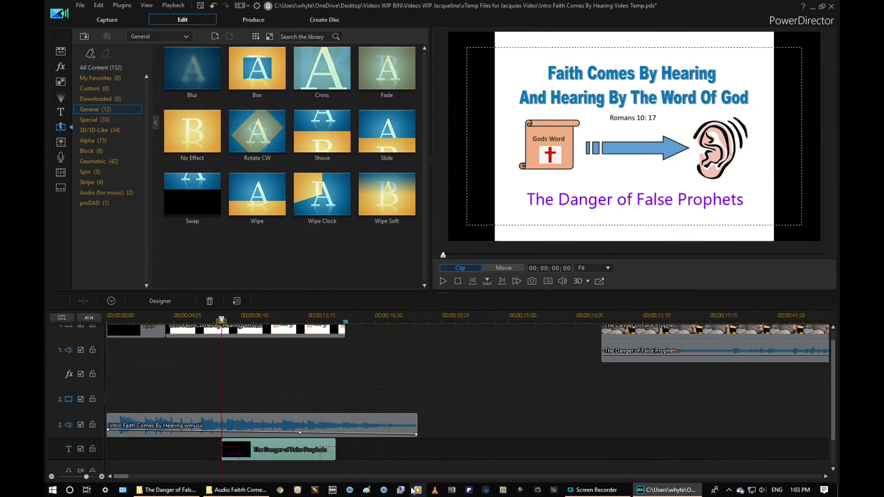
pyautogui.moveTo(295, 454); pyautogui.dragTo(599, 455)
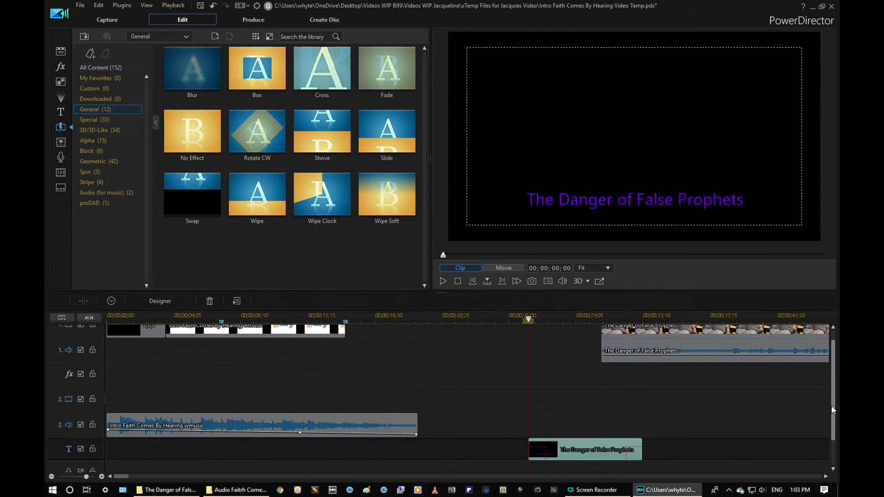
pyautogui.moveTo(830, 405); pyautogui.dragTo(830, 355)
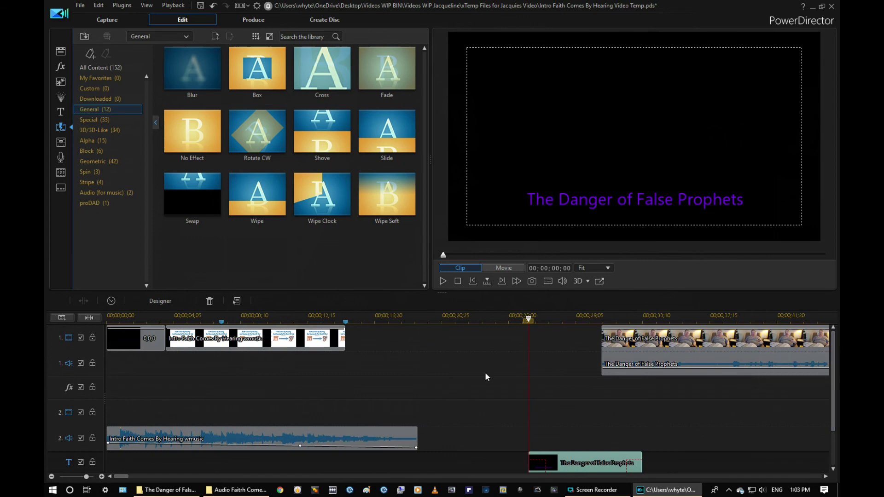